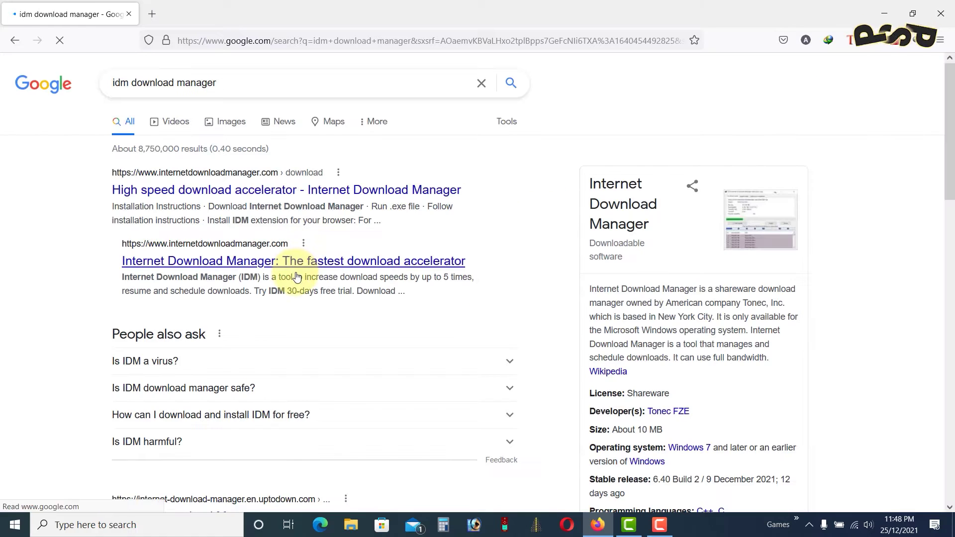
View the Internet Download Manager download page from the search results, and close the browser.
{"action": "left_click", "coordinate": [320, 223]}
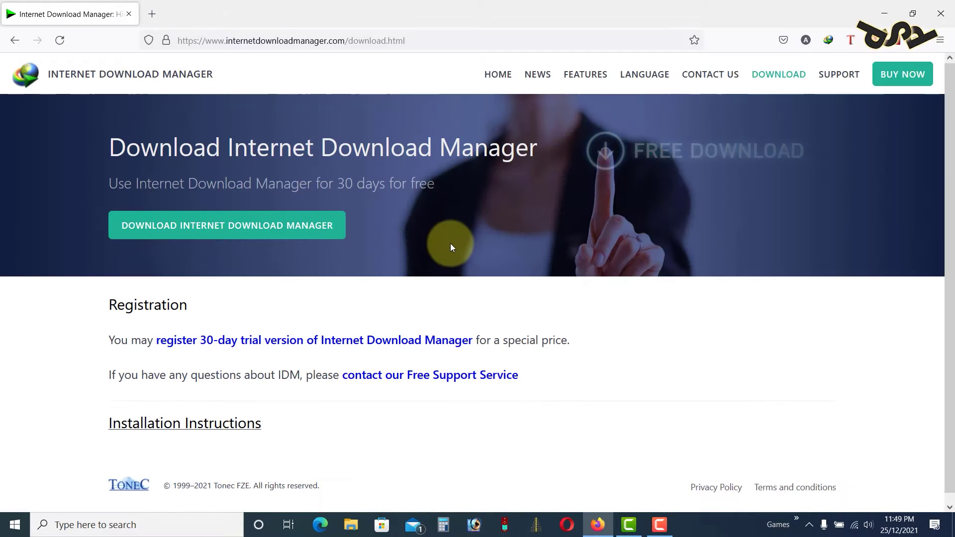
{"action": "scroll", "coordinate": [449, 248], "scroll_direction": "down", "scroll_amount": 1}
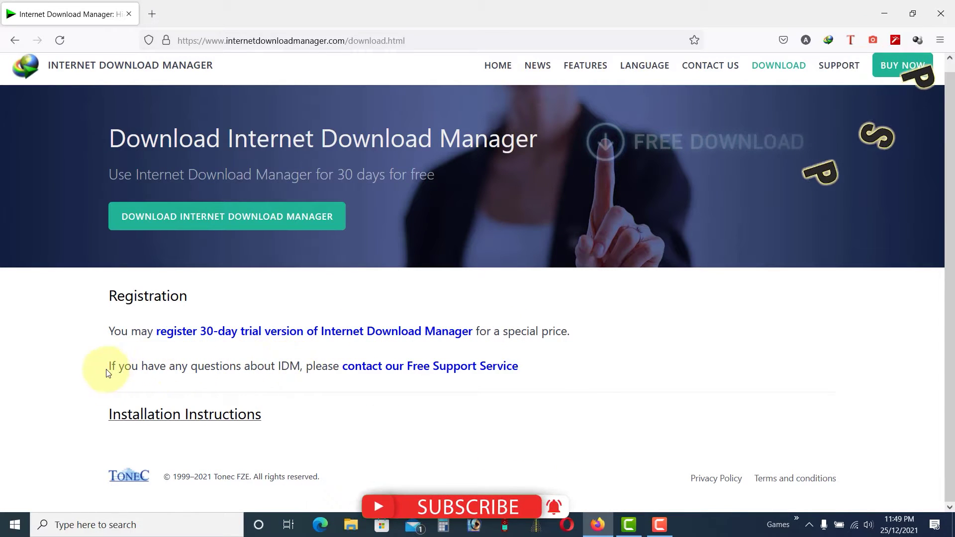
{"action": "left_click_drag", "start_coordinate": [108, 369], "coordinate": [301, 368]}
{"action": "left_click", "coordinate": [639, 324]}
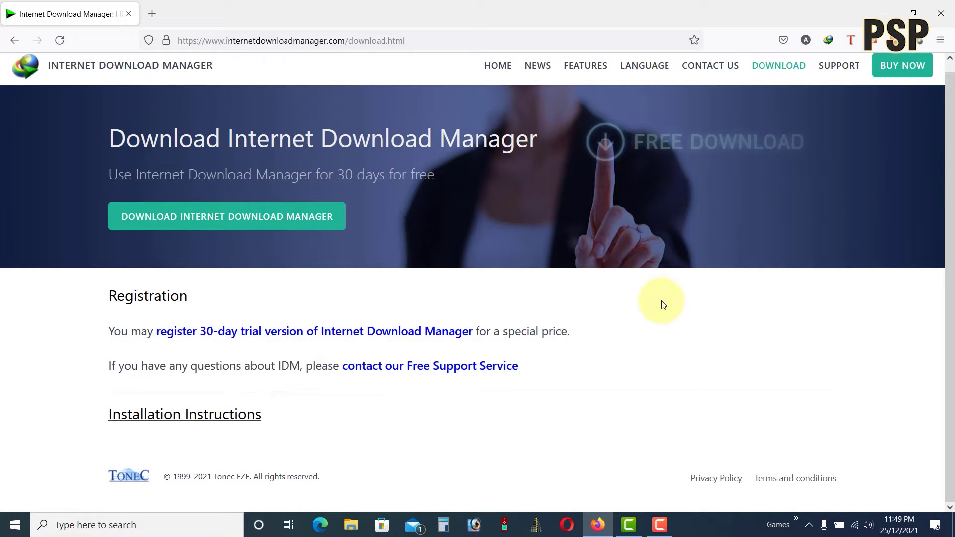
{"action": "left_click", "coordinate": [937, 16]}
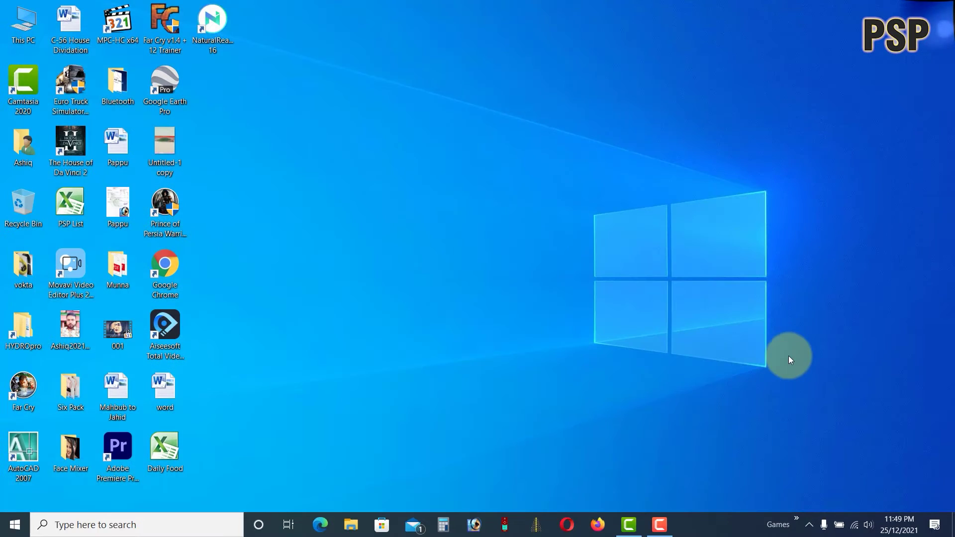
Switch to Internet Download Manager by opening its main window from the programs running in the background.
{"action": "left_click", "coordinate": [810, 525]}
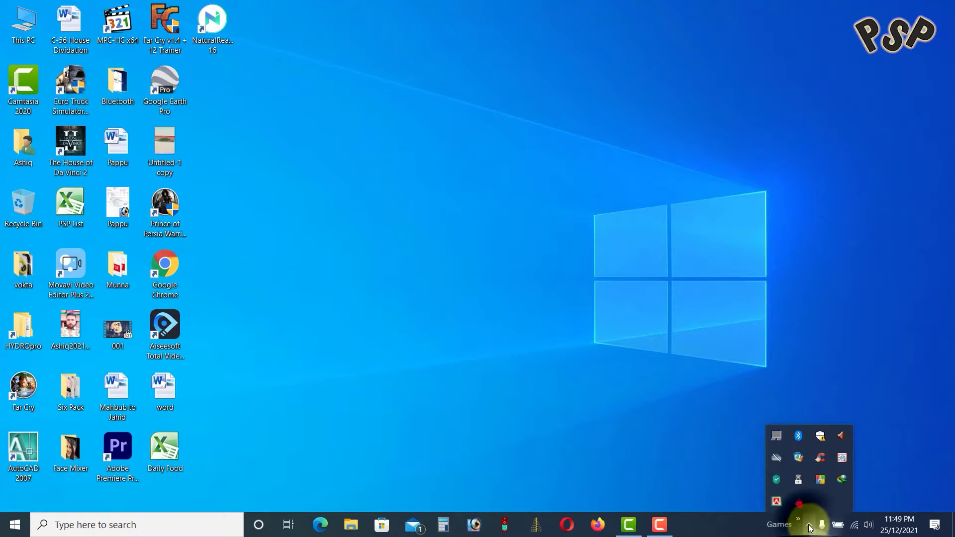
{"action": "double_click", "coordinate": [841, 479]}
{"action": "left_click_drag", "start_coordinate": [517, 121], "coordinate": [506, 119]}
{"action": "left_click", "coordinate": [543, 319]}
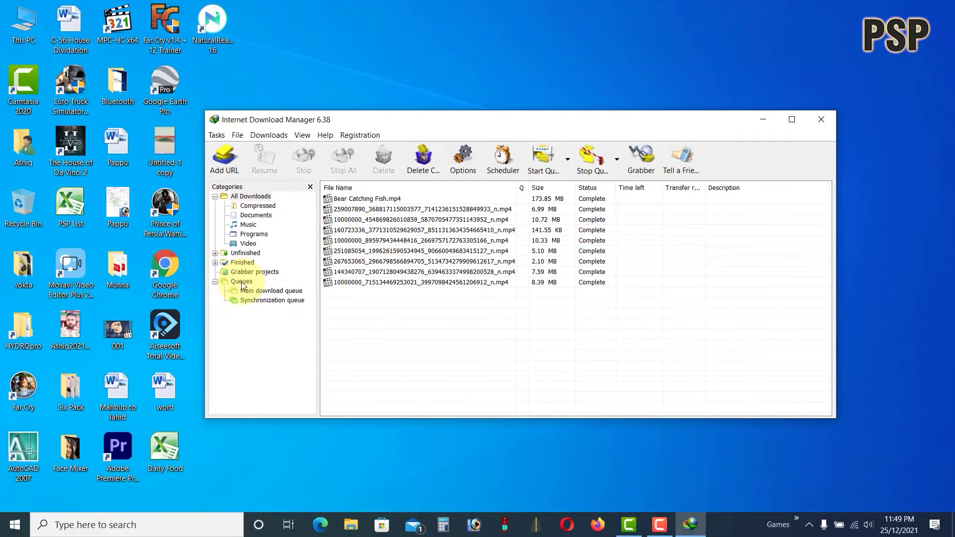
Examine the Queues category with its Main download and Synchronization queues, comparing them with the All Downloads list.
{"action": "left_click", "coordinate": [172, 293]}
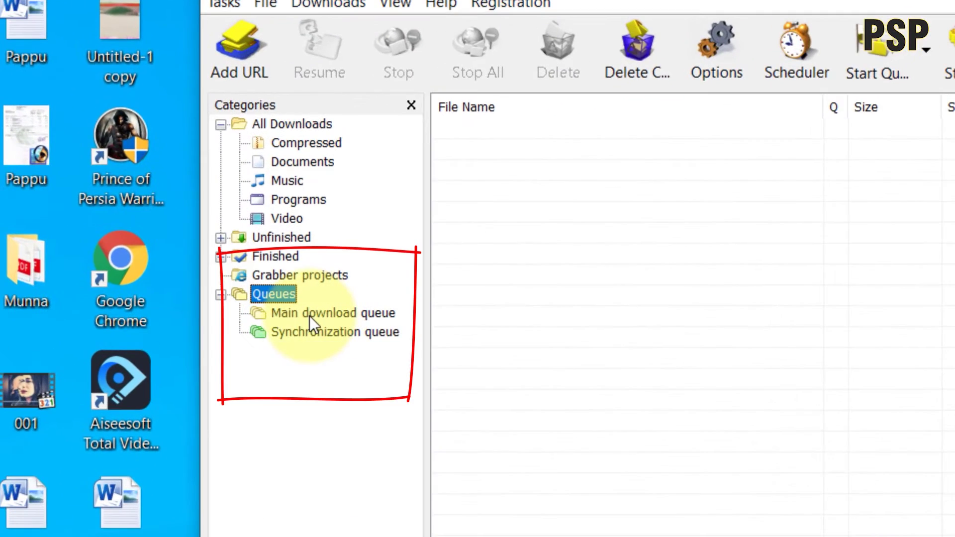
{"action": "left_click", "coordinate": [310, 315]}
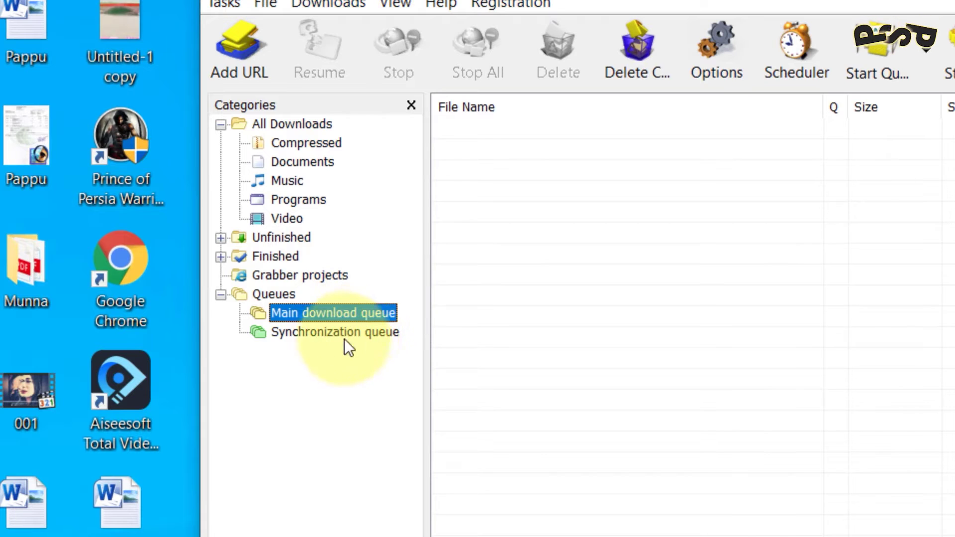
{"action": "left_click", "coordinate": [317, 333]}
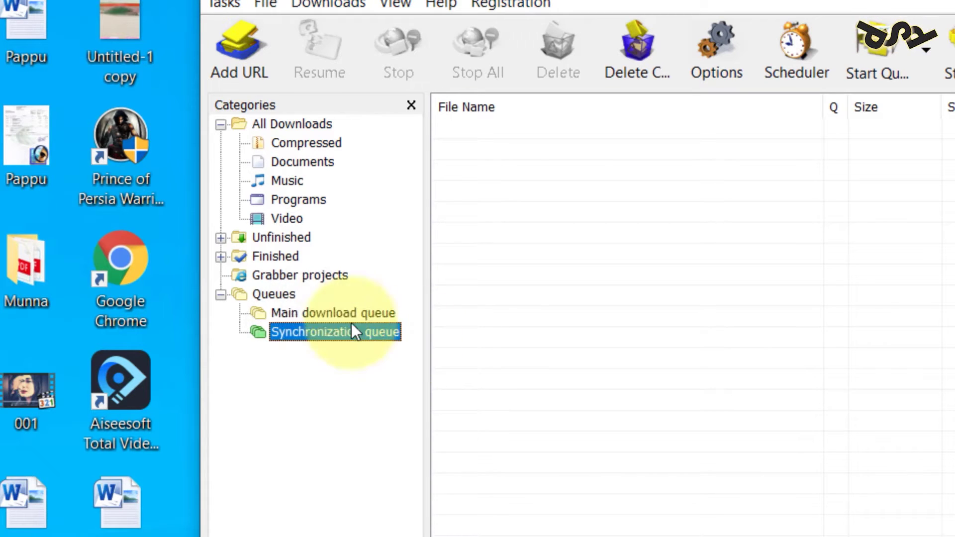
{"action": "left_click", "coordinate": [348, 315]}
{"action": "left_click", "coordinate": [332, 332]}
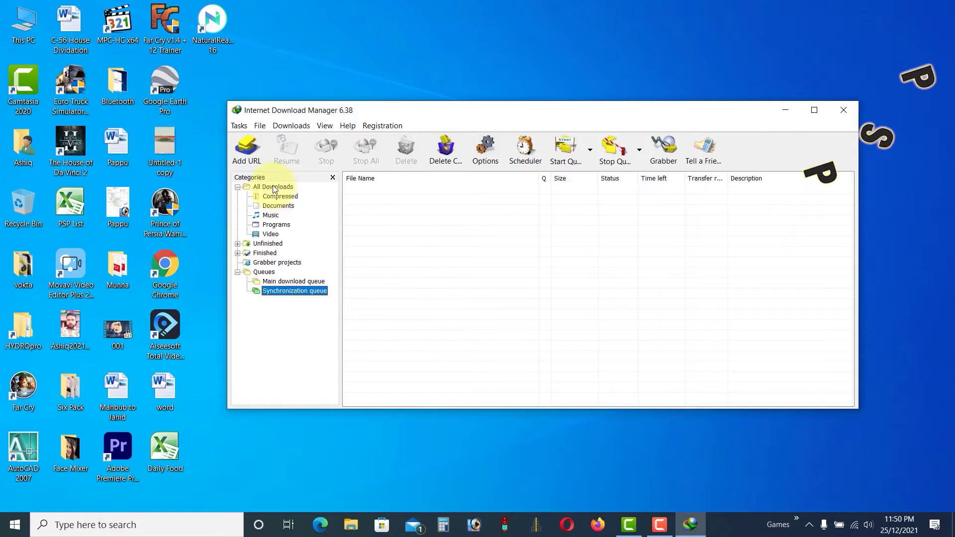
{"action": "left_click", "coordinate": [274, 187]}
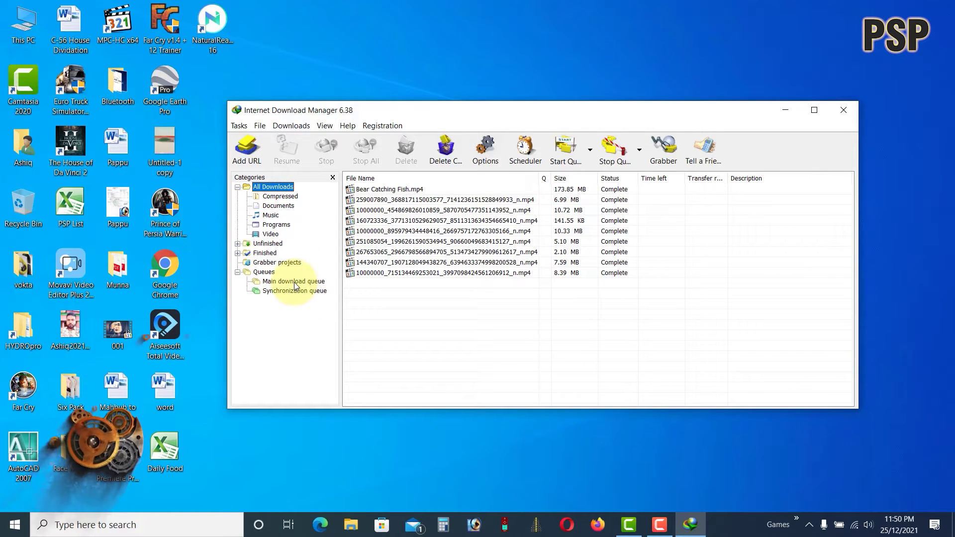
{"action": "left_click", "coordinate": [308, 290]}
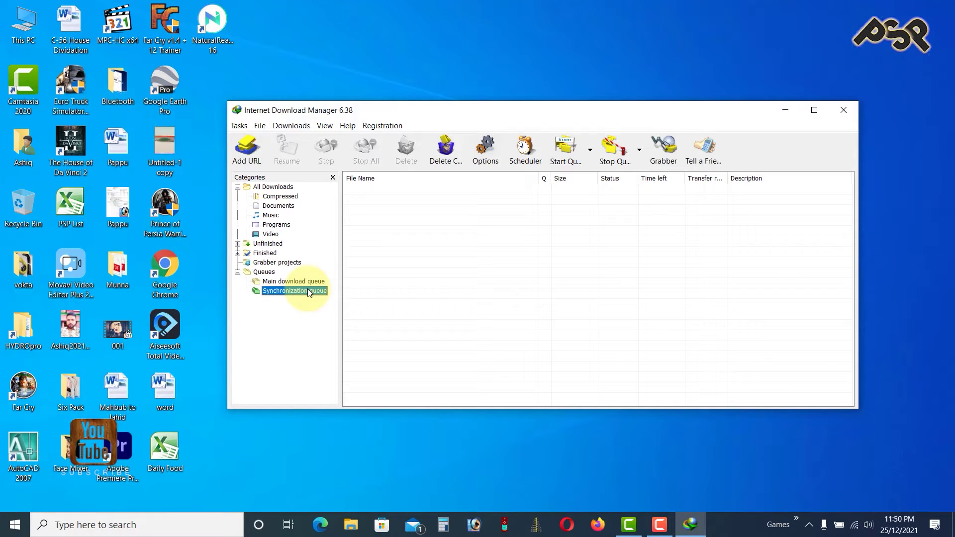
Check which queues are offered for adding the 7.59 MB video in All Downloads, without adding it.
{"action": "left_click", "coordinate": [279, 190]}
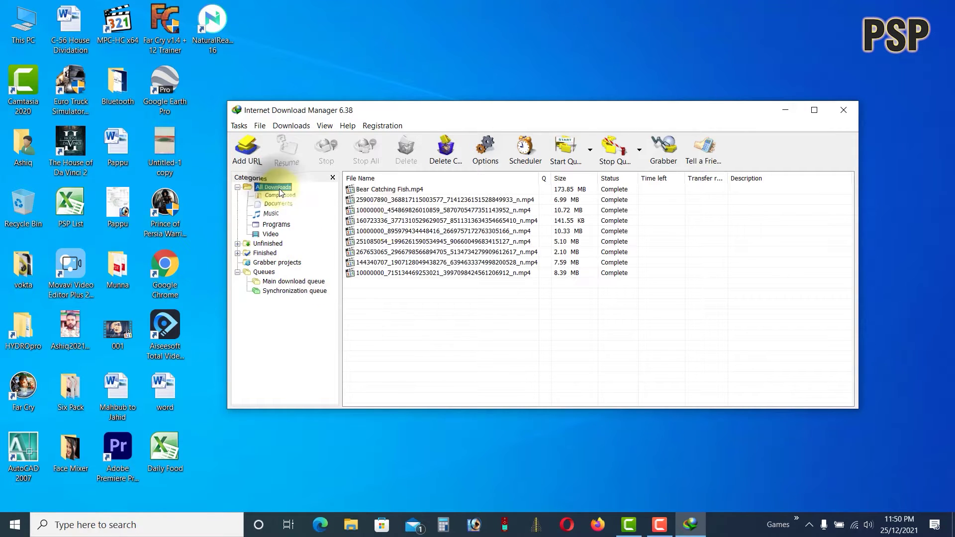
{"action": "left_click", "coordinate": [457, 265]}
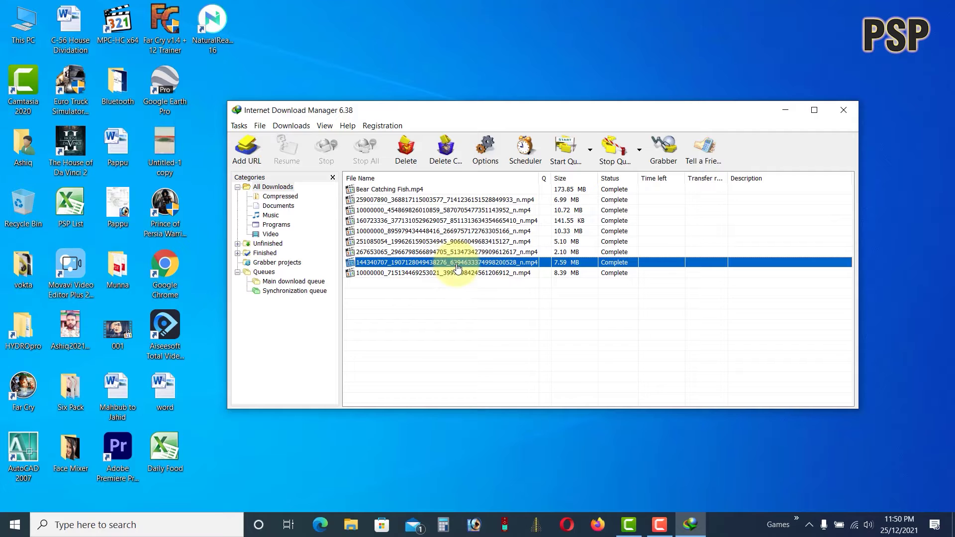
{"action": "right_click", "coordinate": [458, 267]}
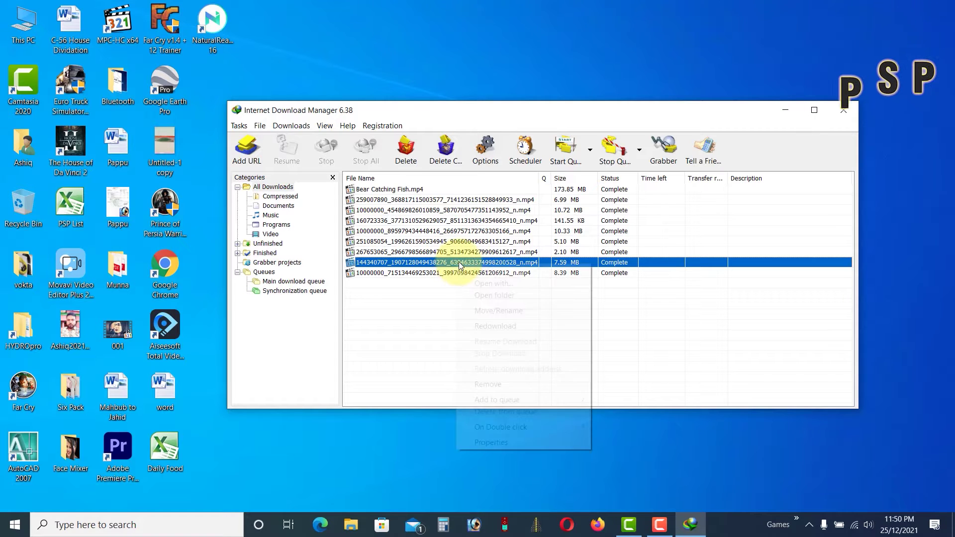
{"action": "mouse_move", "coordinate": [577, 400]}
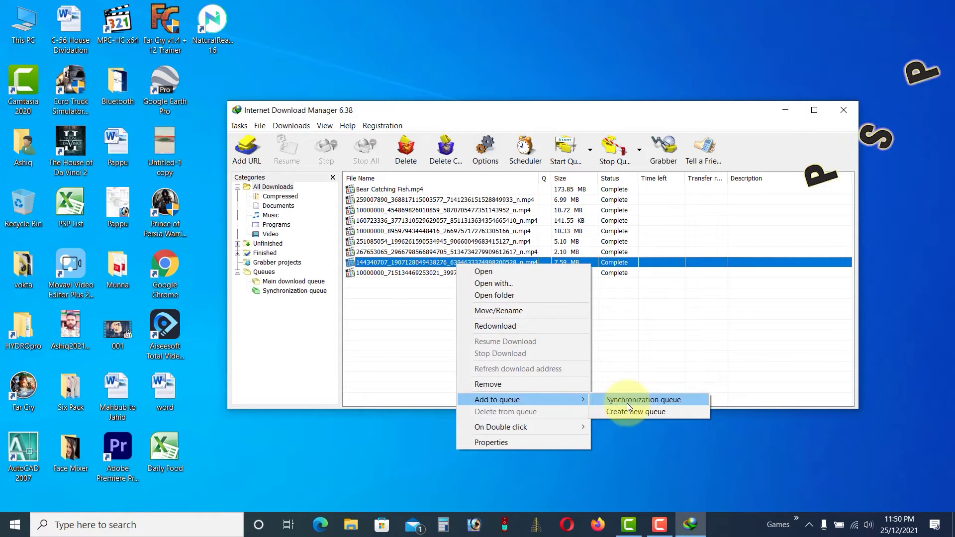
{"action": "left_click", "coordinate": [417, 326]}
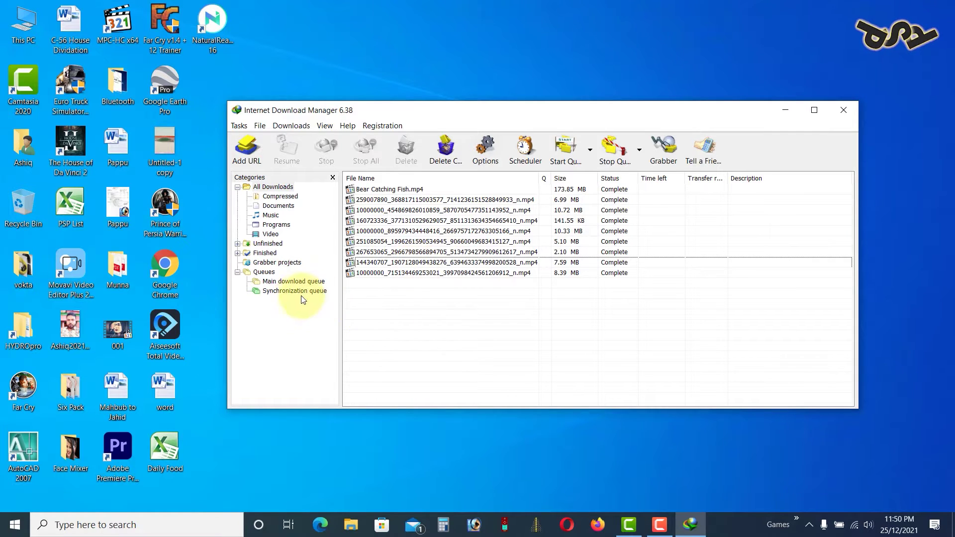
Create a new download queue named Image under Queues and close its scheduler without changing the settings.
{"action": "left_click", "coordinate": [266, 272]}
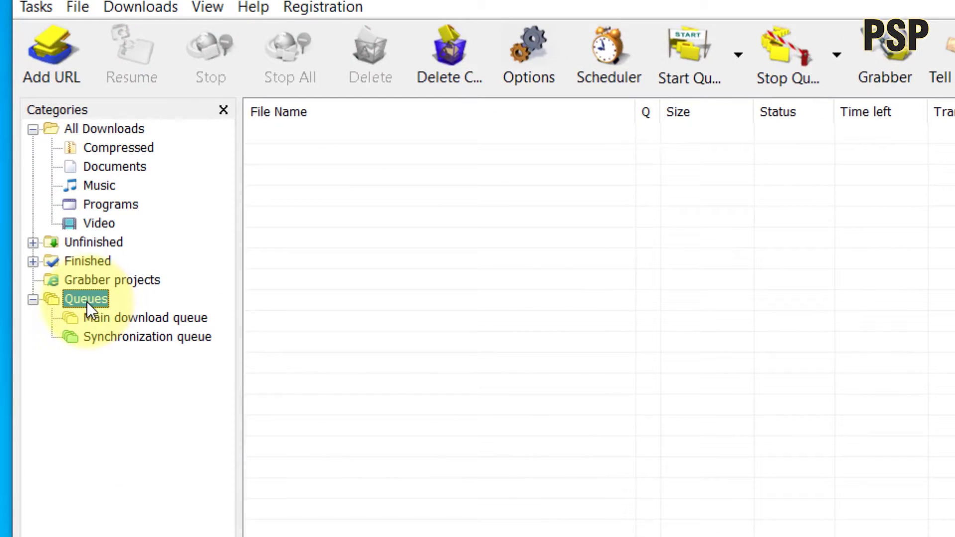
{"action": "right_click", "coordinate": [86, 301]}
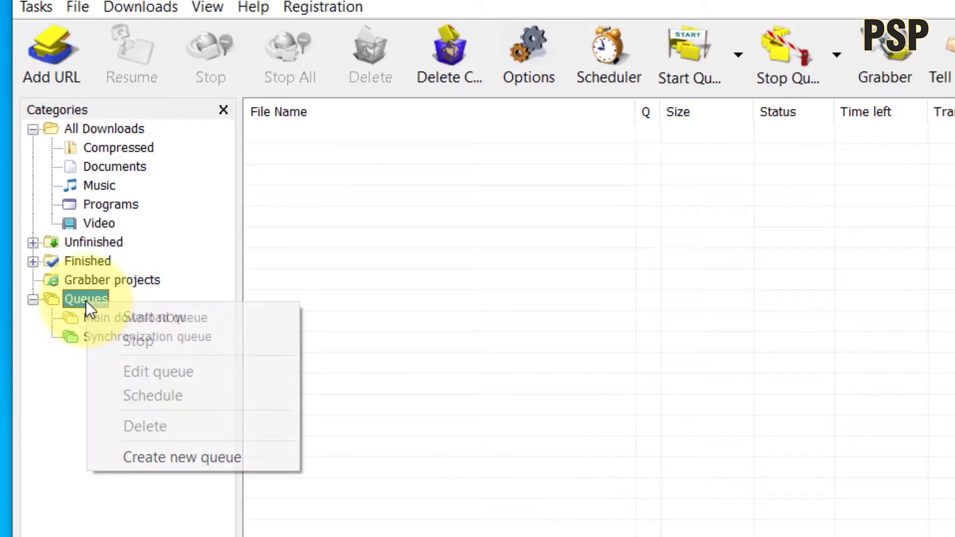
{"action": "left_click", "coordinate": [203, 461]}
{"action": "type", "text": "123456"}
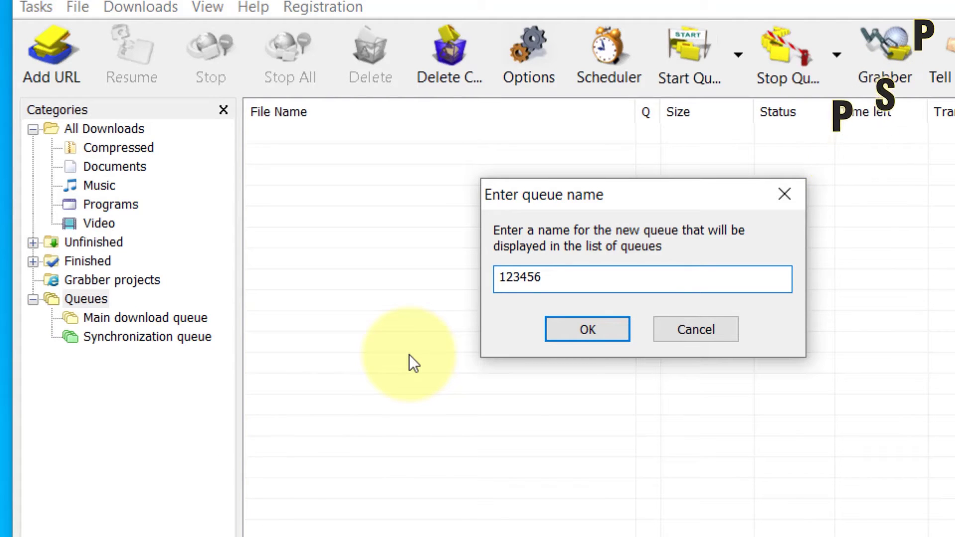
{"action": "key", "text": "ctrl+a"}
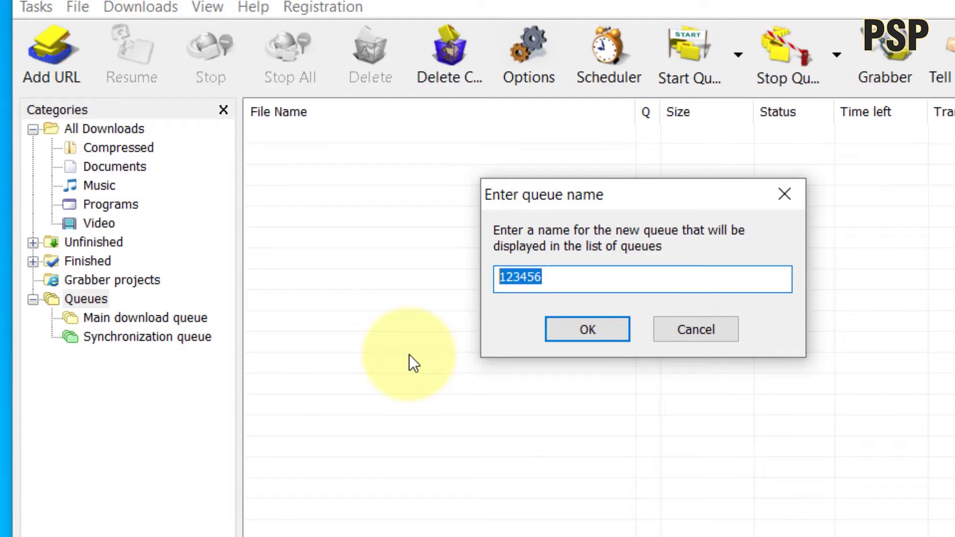
{"action": "type", "text": "Image"}
{"action": "key", "text": "Return"}
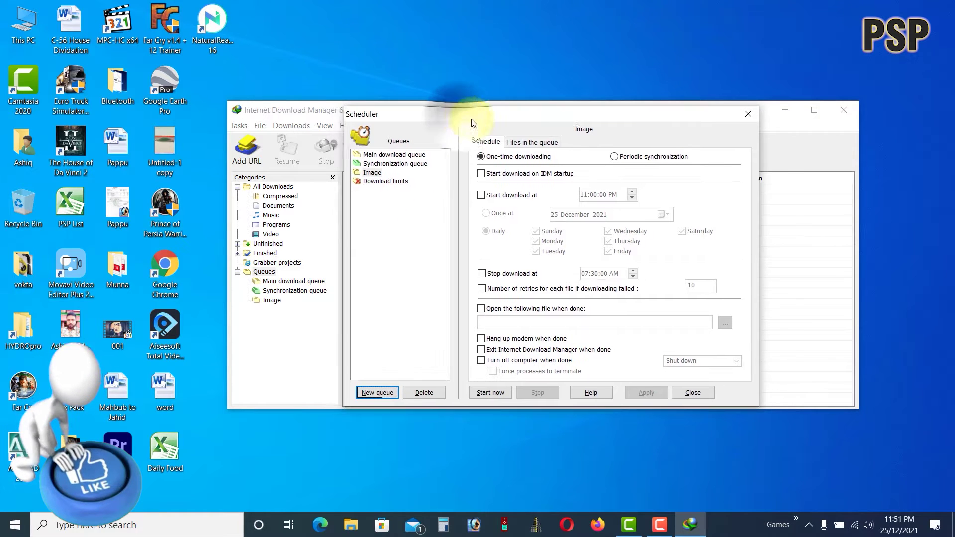
{"action": "left_click_drag", "start_coordinate": [473, 124], "coordinate": [501, 131]}
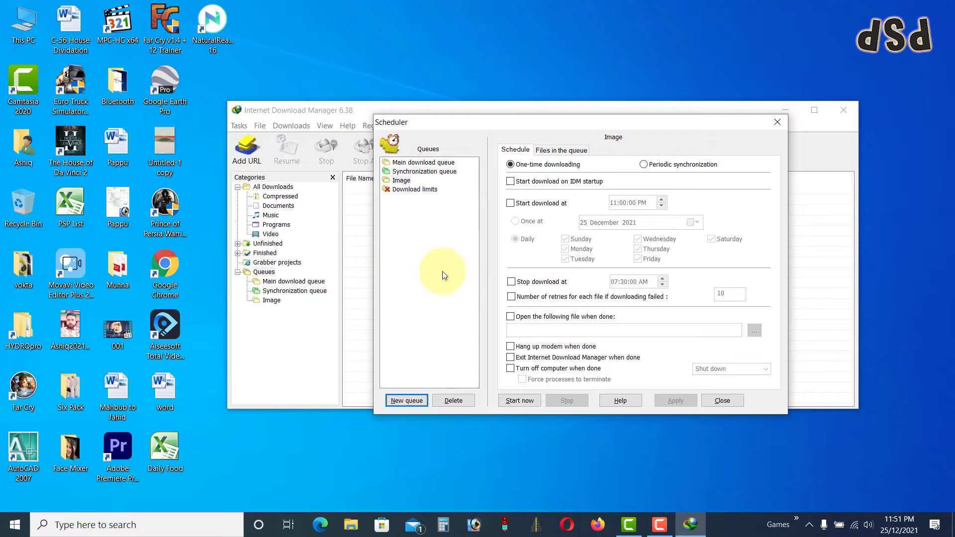
{"action": "left_click", "coordinate": [721, 401]}
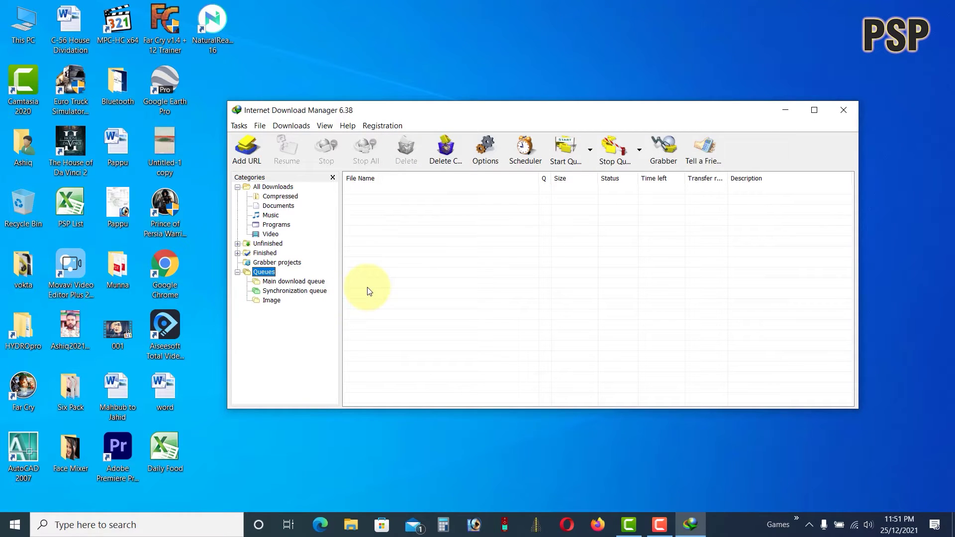
Create another download queue named Software and close its scheduler with the default settings.
{"action": "right_click", "coordinate": [269, 273]}
{"action": "left_click", "coordinate": [317, 347]}
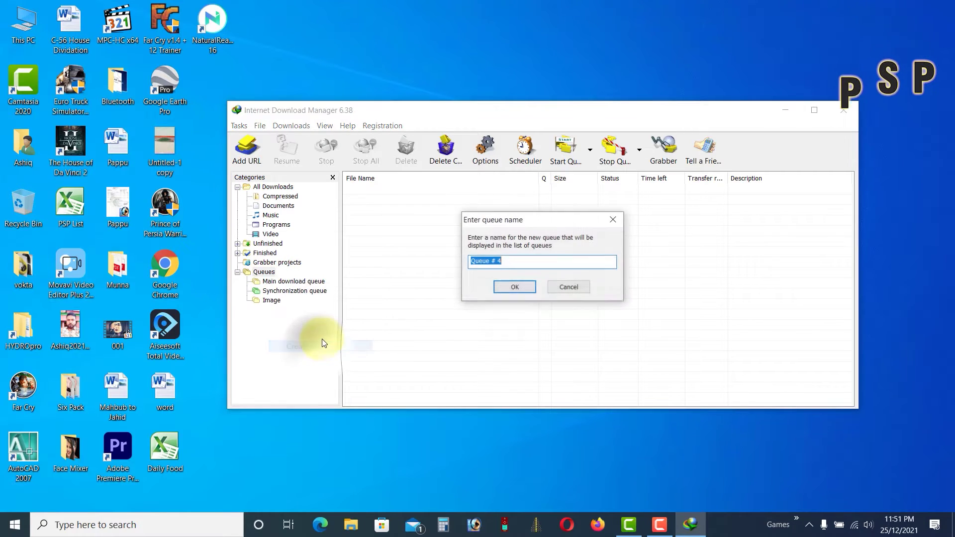
{"action": "type", "text": "Sof"}
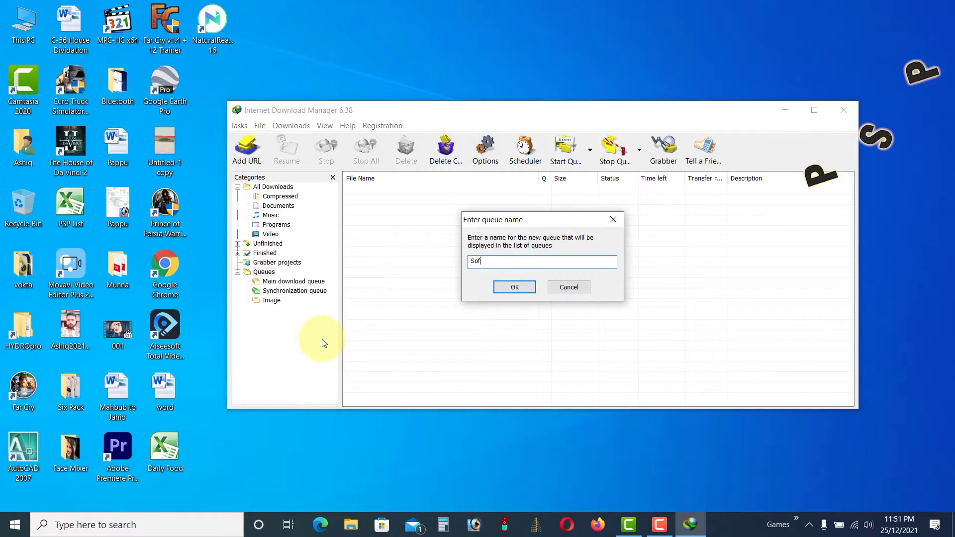
{"action": "type", "text": "tware"}
{"action": "key", "text": "Return"}
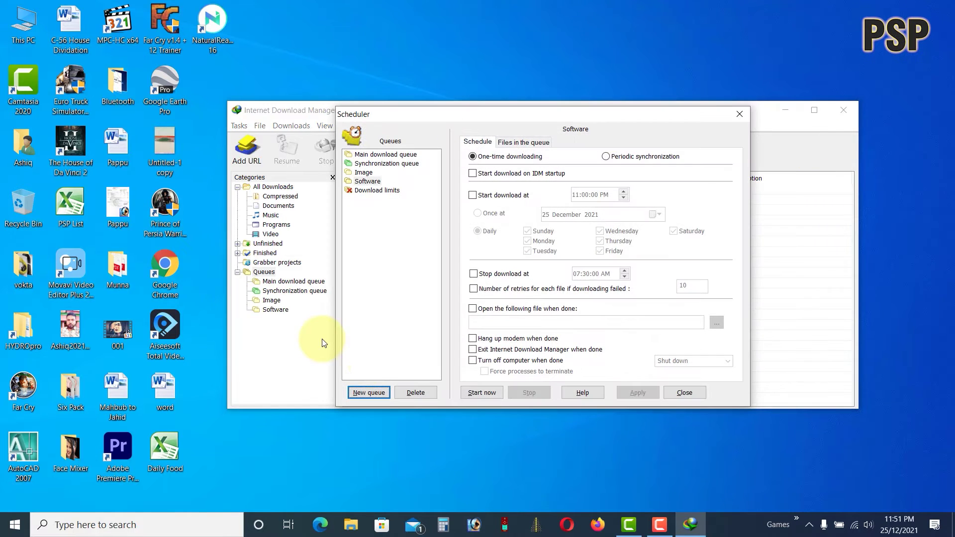
{"action": "left_click", "coordinate": [684, 393]}
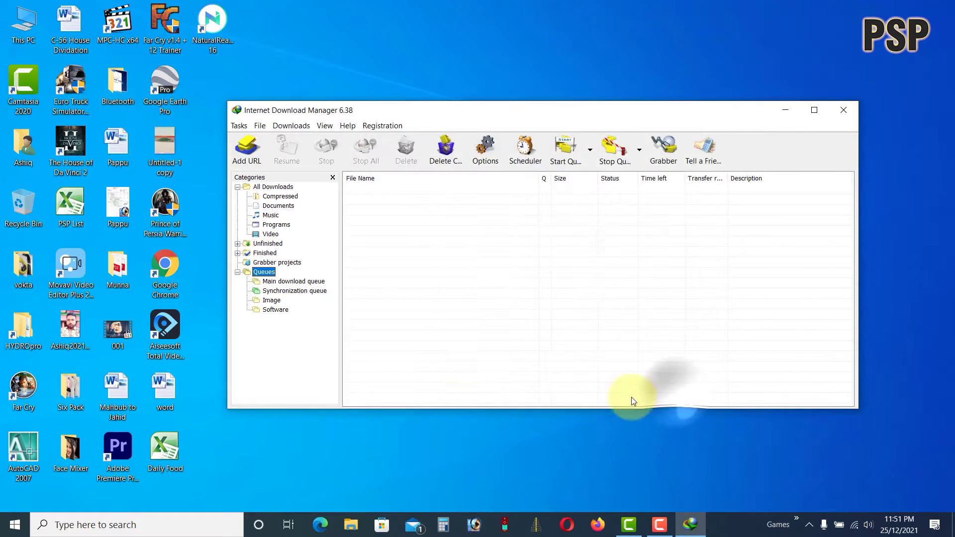
Select the last three files in All Downloads and check which queues they can be added to.
{"action": "left_click", "coordinate": [273, 187]}
{"action": "left_click_drag", "start_coordinate": [474, 328], "coordinate": [413, 253]}
{"action": "right_click", "coordinate": [413, 254]}
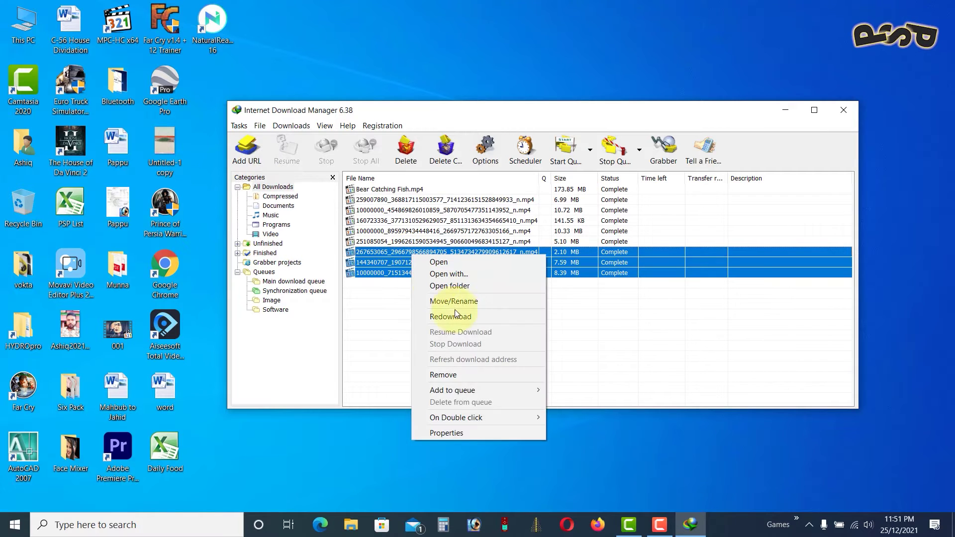
{"action": "mouse_move", "coordinate": [490, 392]}
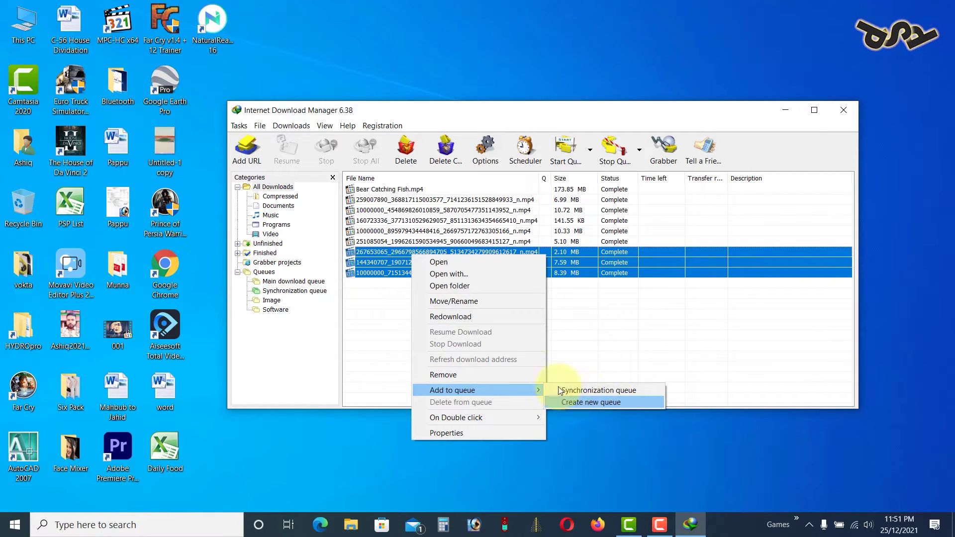
{"action": "left_click", "coordinate": [497, 299]}
Select the second to fourth files in All Downloads and check their queue options, leaving them unassigned.
{"action": "left_click", "coordinate": [485, 201]}
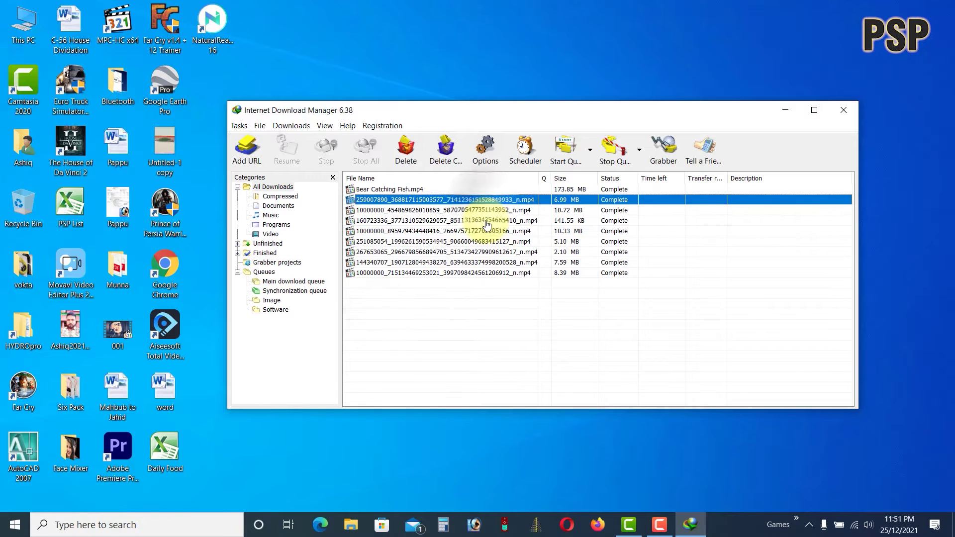
{"action": "left_click", "coordinate": [485, 220], "text": "shift"}
{"action": "right_click", "coordinate": [487, 222]}
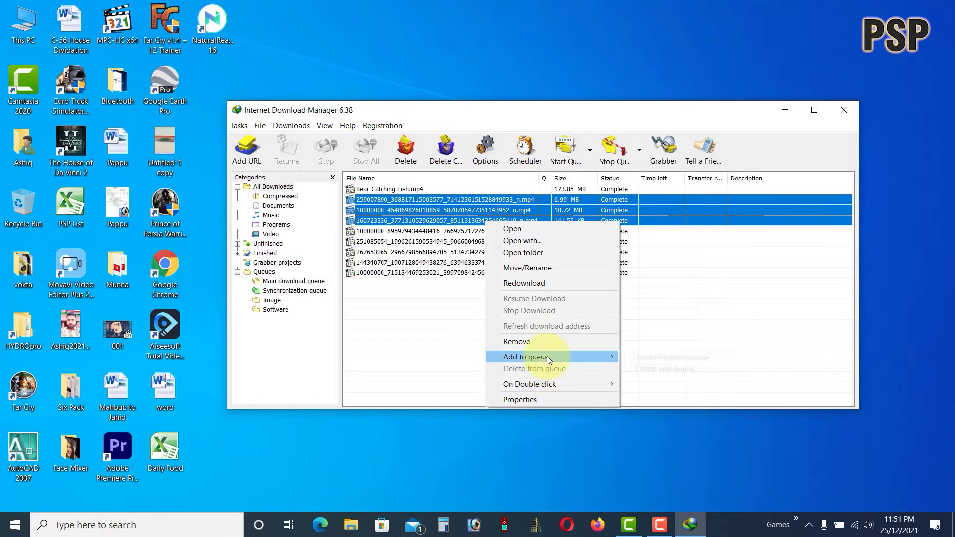
{"action": "mouse_move", "coordinate": [547, 357]}
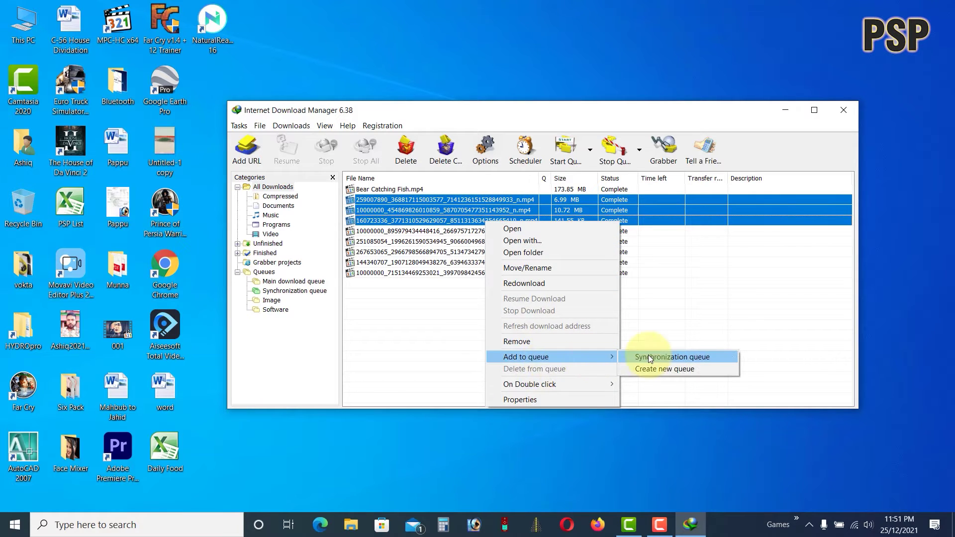
{"action": "left_click", "coordinate": [427, 337]}
{"action": "left_click", "coordinate": [420, 330]}
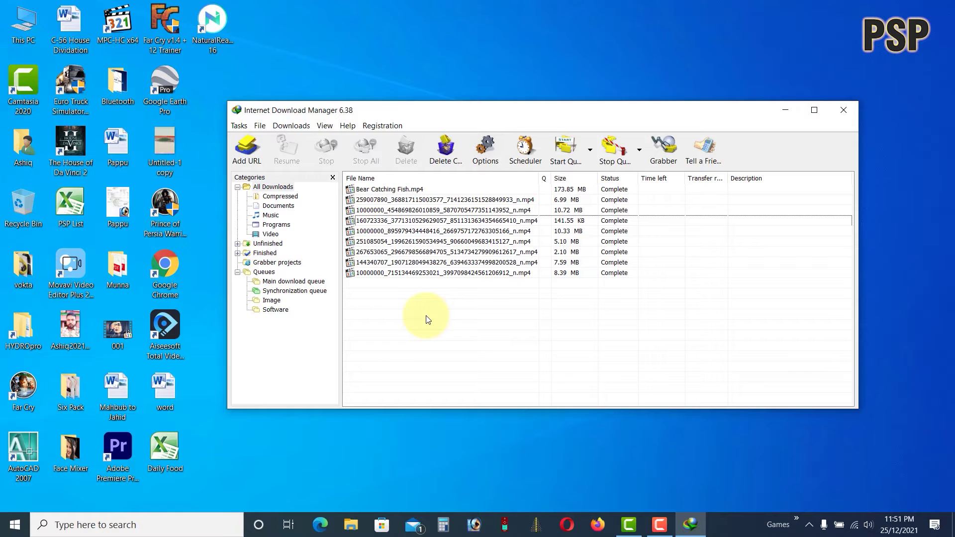
Open the scheduler for the Software queue and select Software in its queue list.
{"action": "double_click", "coordinate": [284, 310]}
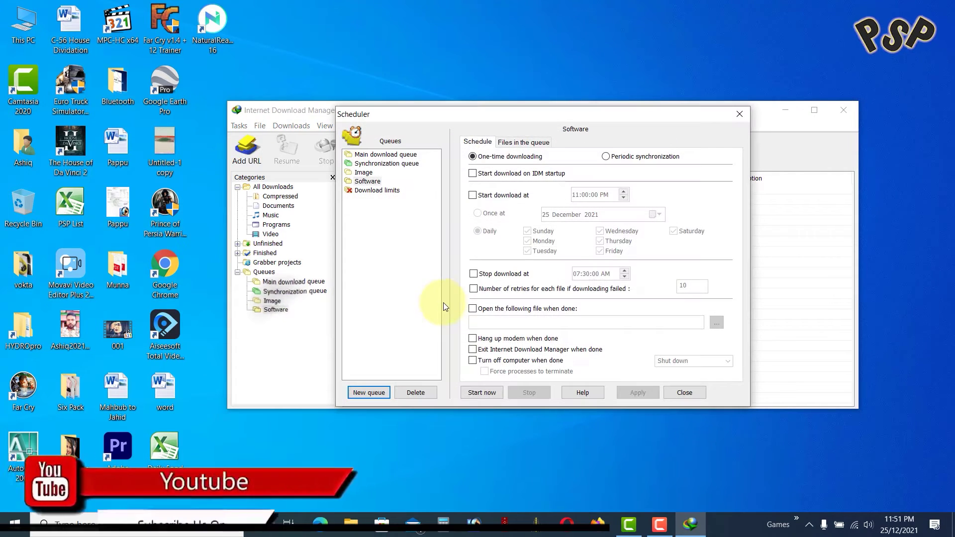
{"action": "mouse_move", "coordinate": [514, 112]}
{"action": "left_mouse_down"}
{"action": "mouse_move", "coordinate": [490, 121]}
{"action": "mouse_move", "coordinate": [498, 116]}
{"action": "left_mouse_up"}
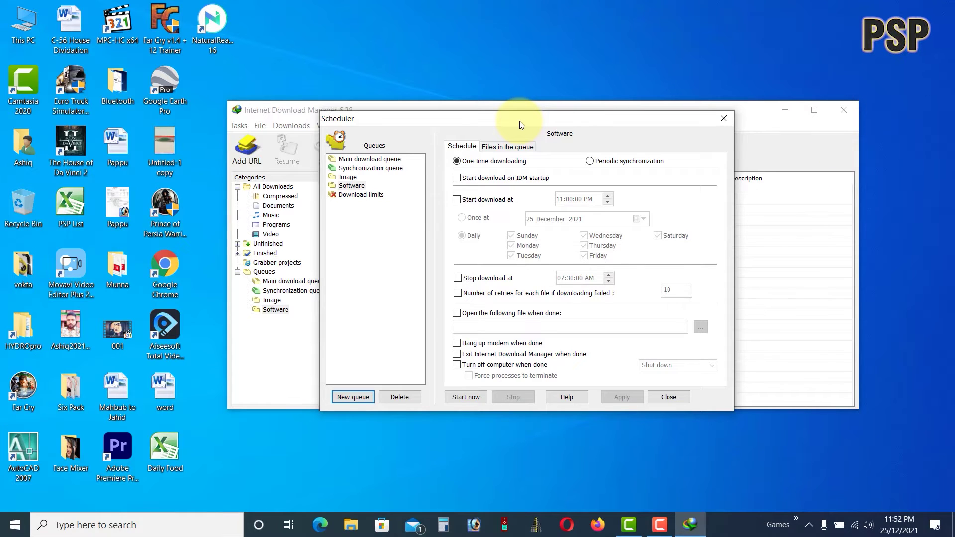
{"action": "left_click_drag", "start_coordinate": [519, 121], "coordinate": [528, 113]}
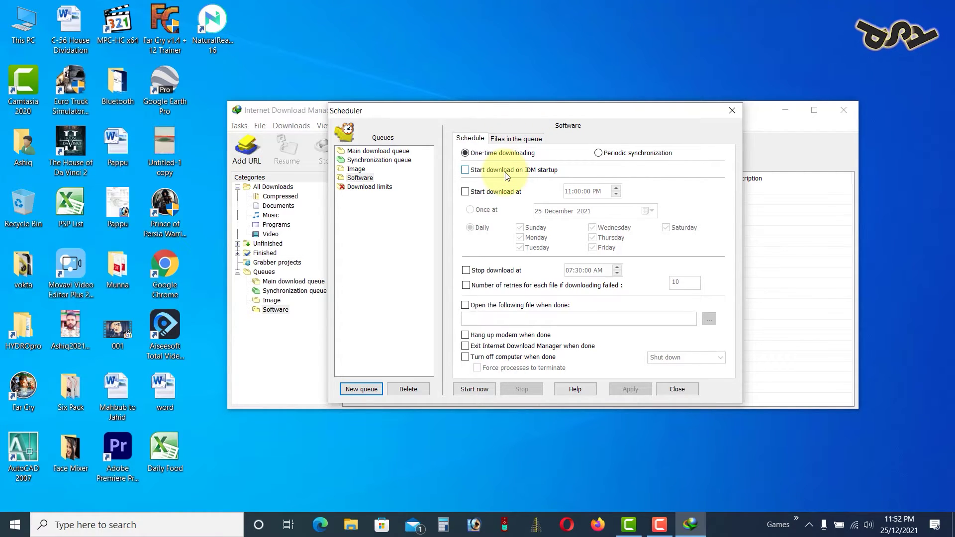
{"action": "left_click", "coordinate": [360, 177]}
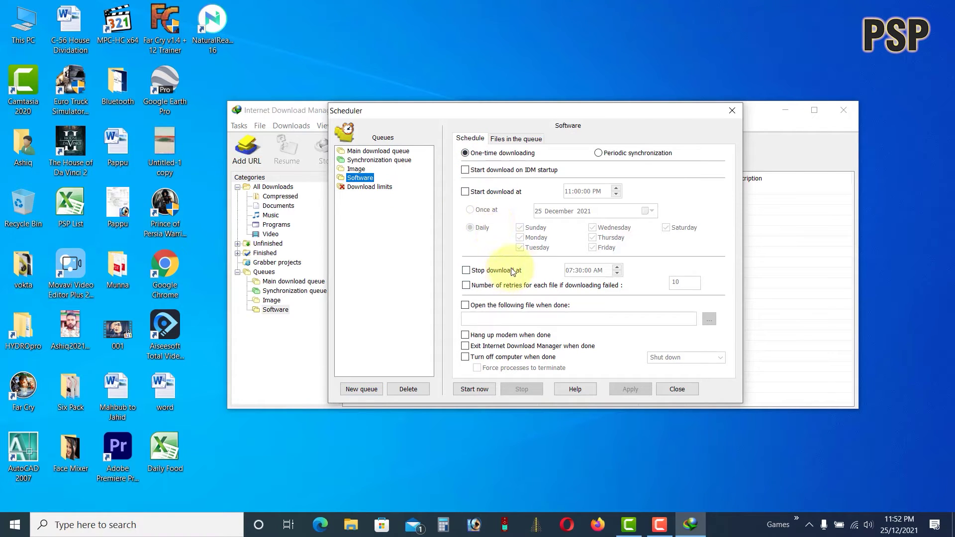
Try the daily 11:00:00 PM download start and the turn-off-computer option for the Software queue, clearing each again.
{"action": "left_click", "coordinate": [505, 193]}
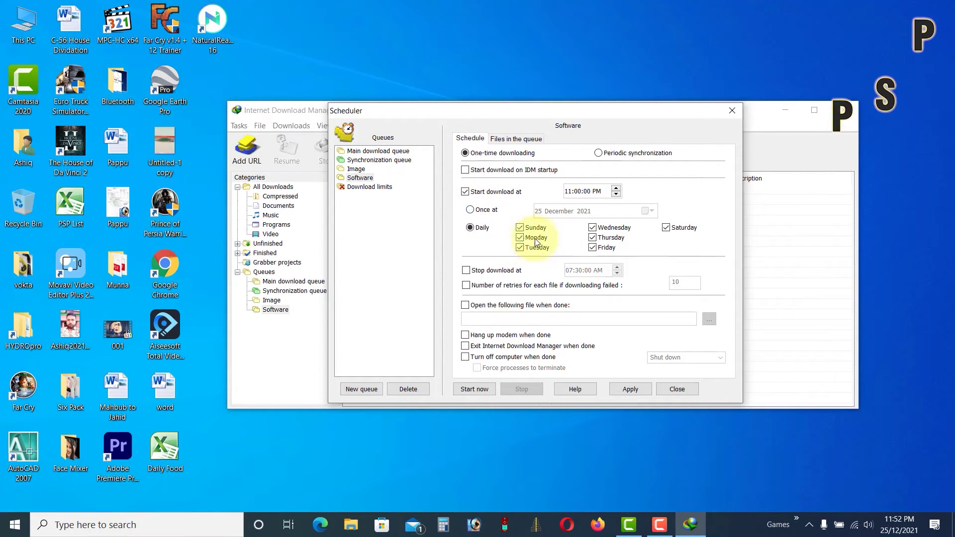
{"action": "left_click", "coordinate": [486, 196]}
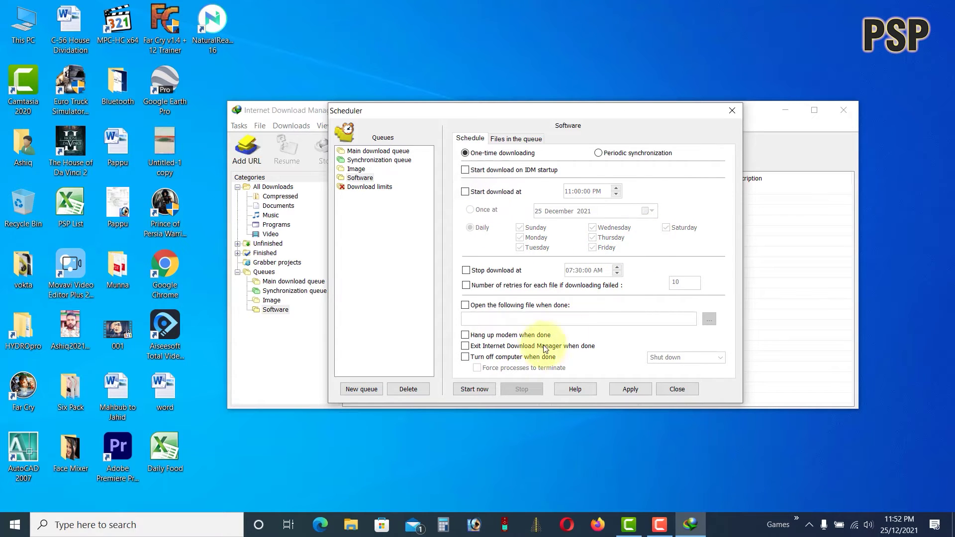
{"action": "left_click", "coordinate": [512, 357]}
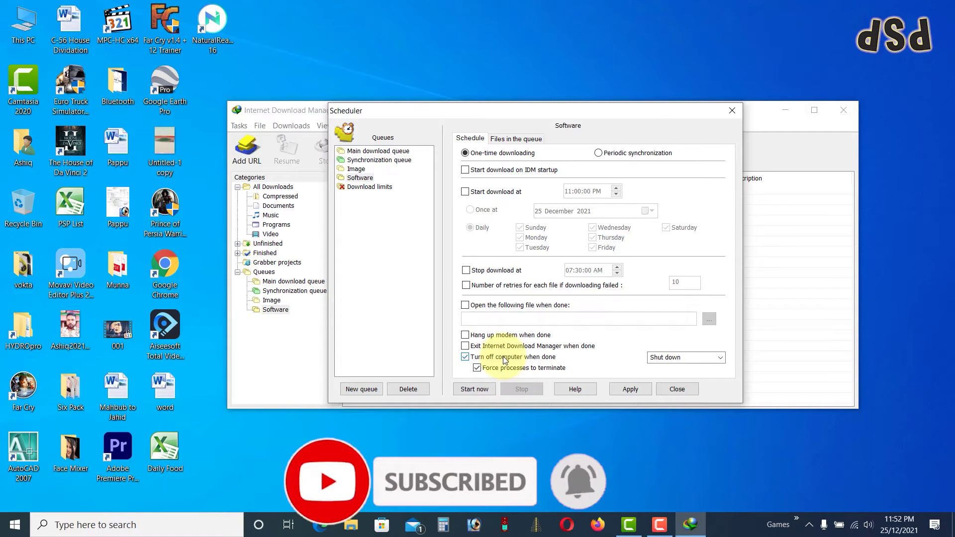
{"action": "left_click", "coordinate": [479, 367]}
{"action": "left_click", "coordinate": [478, 358]}
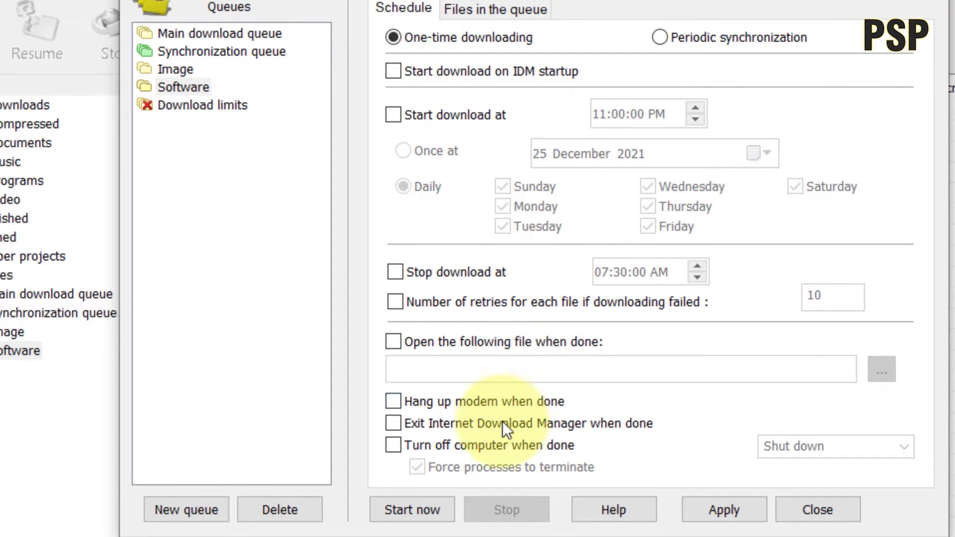
Set the Software queue to shut down the computer when done, forcing processes to terminate, and close the scheduler.
{"action": "left_click", "coordinate": [463, 447]}
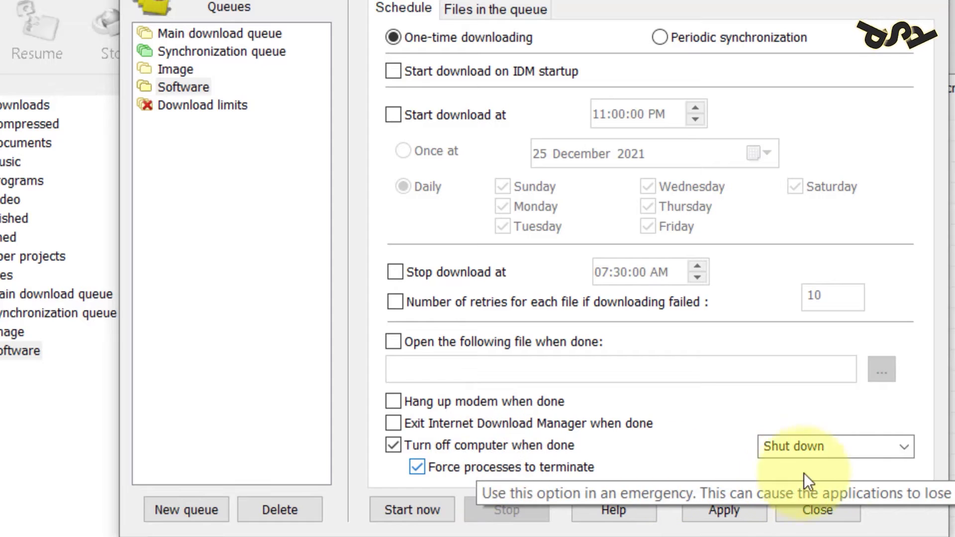
{"action": "left_click", "coordinate": [904, 446]}
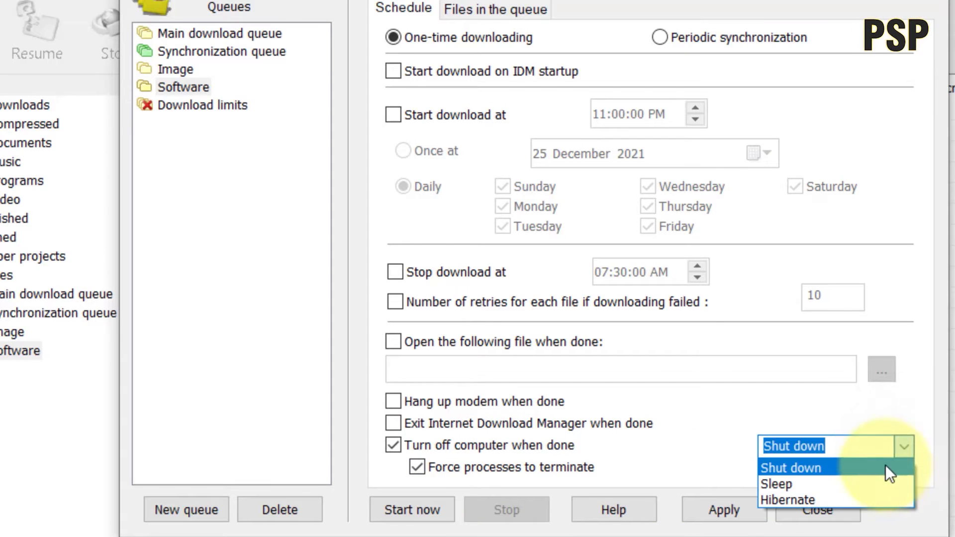
{"action": "left_click", "coordinate": [909, 401]}
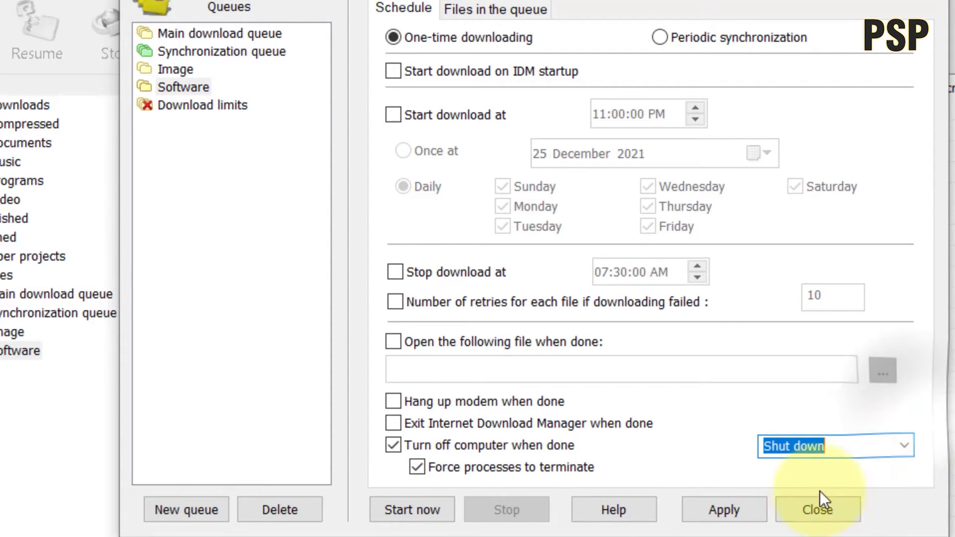
{"action": "left_click", "coordinate": [818, 503]}
In Firefox, open the Goat Slaughter Amazing Skill video on YouTube, queue its 720p HD MP4 for later download, and close the browser.
{"action": "left_click", "coordinate": [280, 192]}
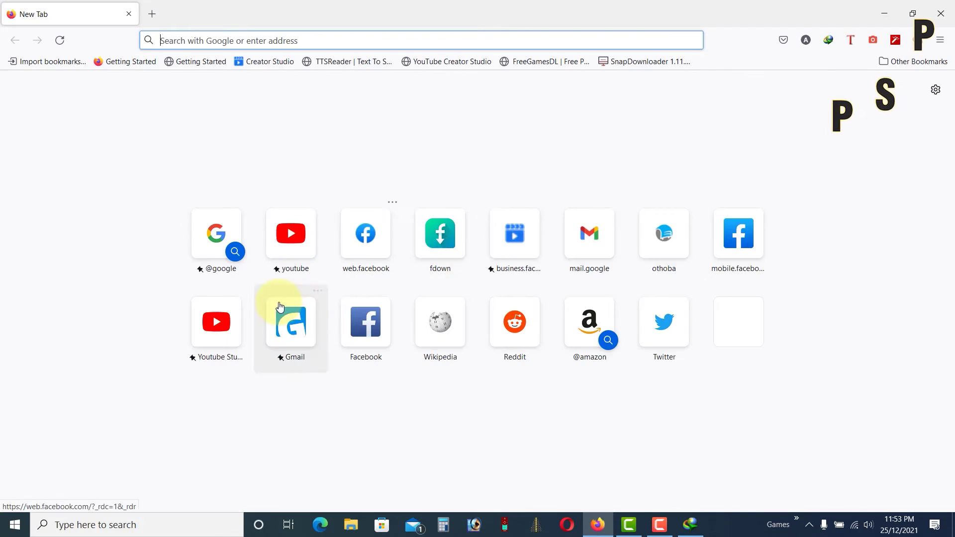
{"action": "left_click", "coordinate": [293, 241]}
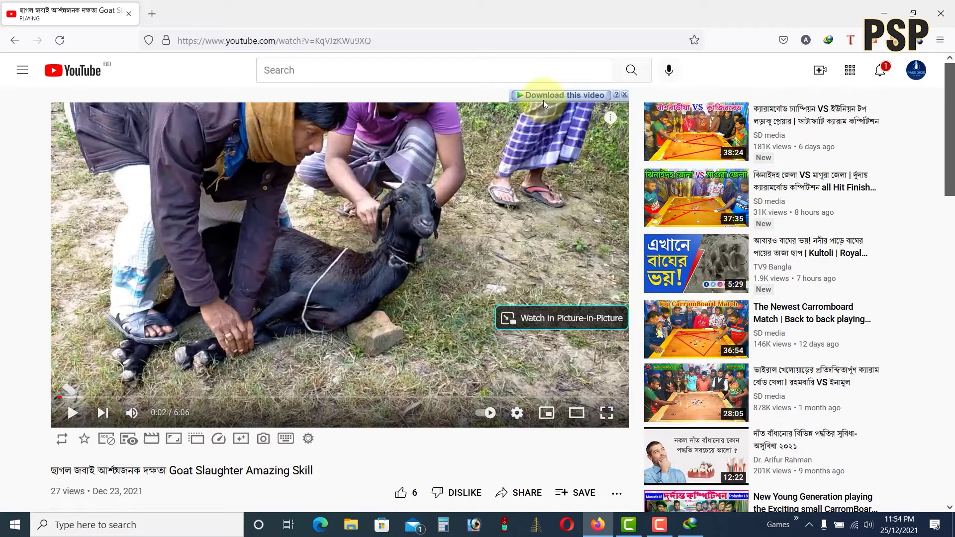
{"action": "left_click", "coordinate": [547, 96]}
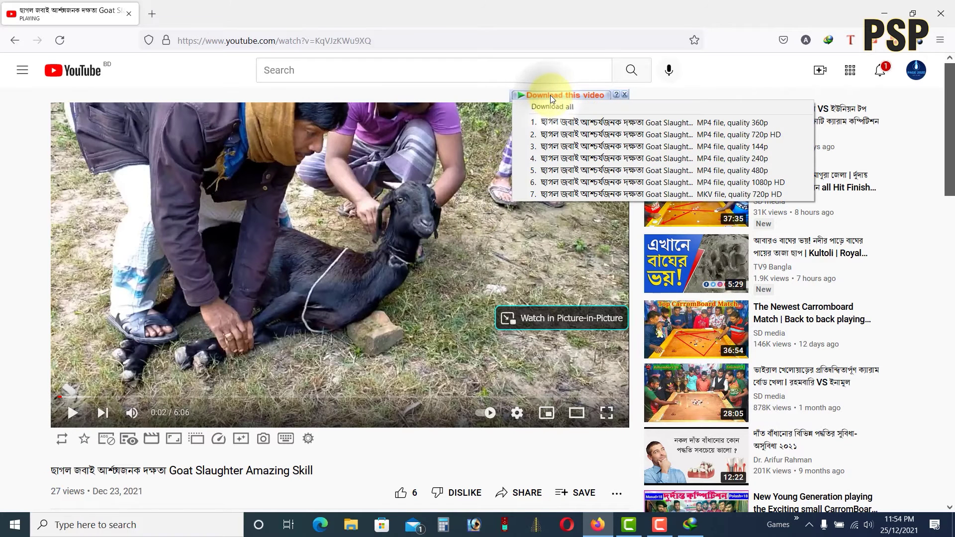
{"action": "left_click", "coordinate": [666, 136]}
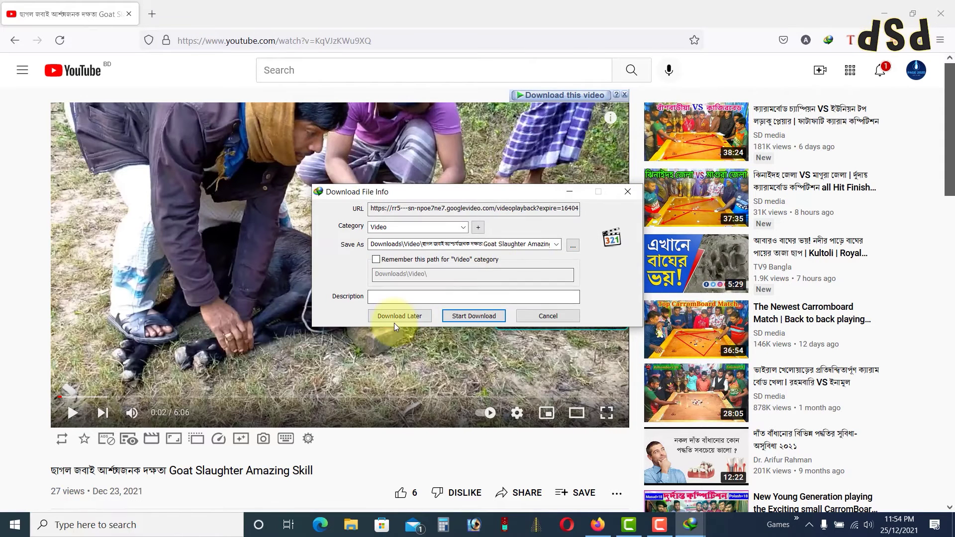
{"action": "left_click", "coordinate": [397, 316]}
{"action": "left_click", "coordinate": [575, 299]}
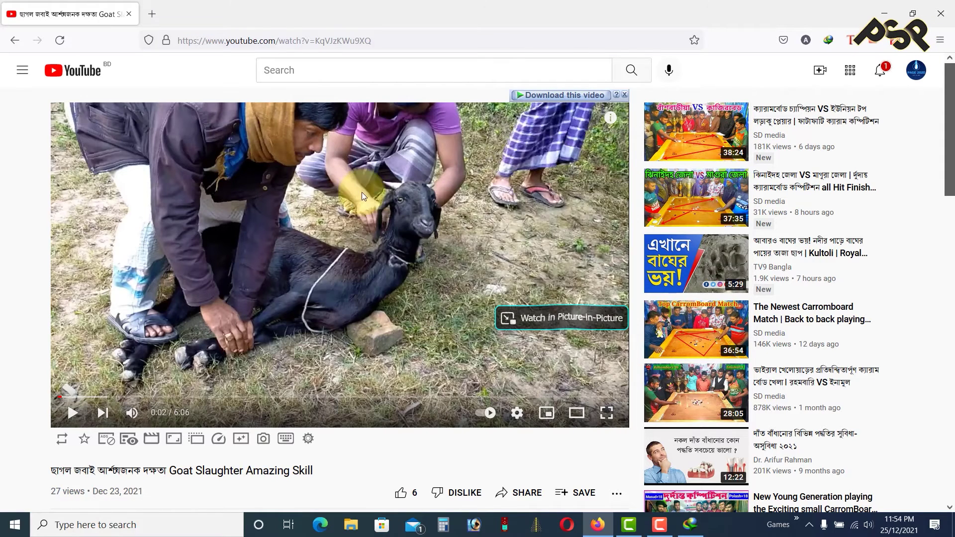
{"action": "left_click", "coordinate": [950, 6]}
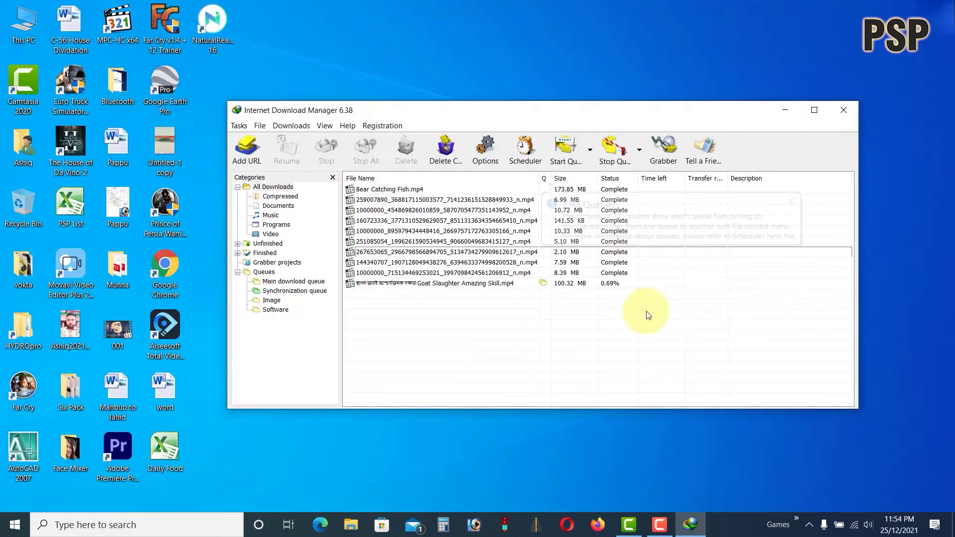
Move the unfinished Goat Slaughter Amazing Skill.mp4 download to the Software queue.
{"action": "left_click", "coordinate": [612, 287]}
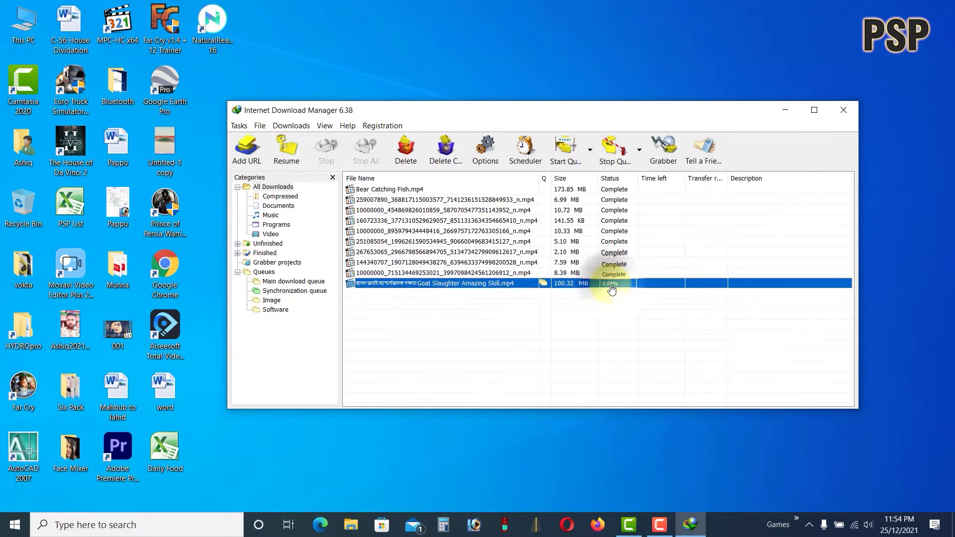
{"action": "right_click", "coordinate": [449, 283]}
{"action": "mouse_move", "coordinate": [527, 419]}
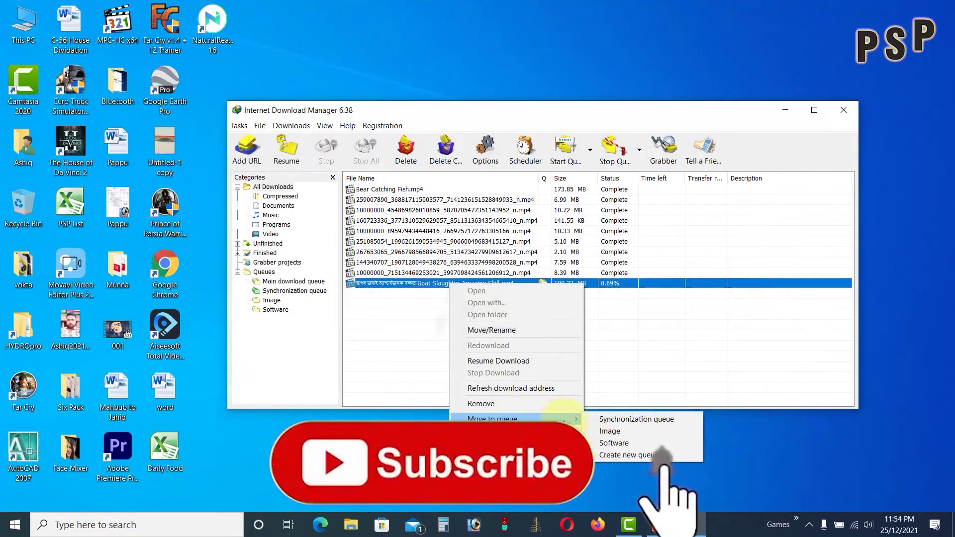
{"action": "left_click", "coordinate": [624, 435]}
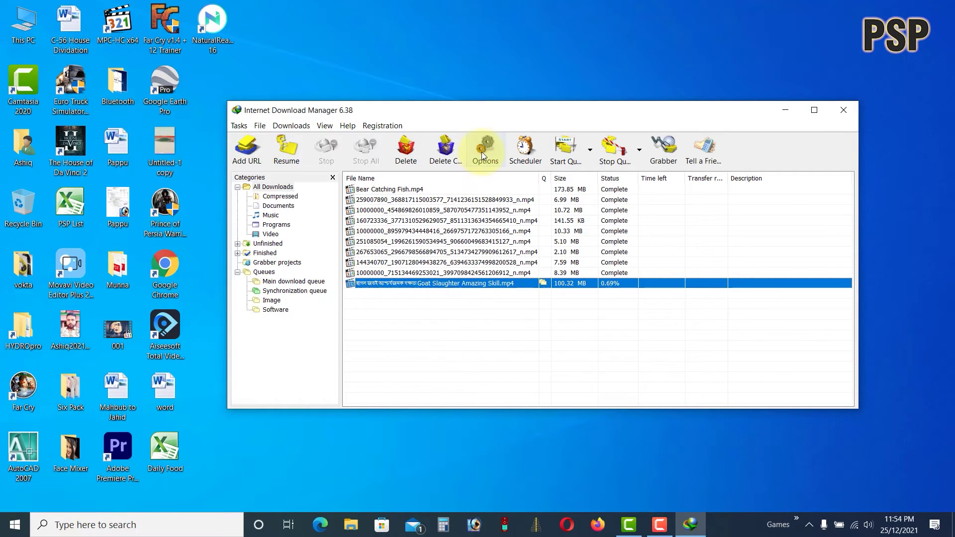
Check the Software queue's turn-off setting and its list of queued files in the scheduler, and close it.
{"action": "double_click", "coordinate": [275, 309]}
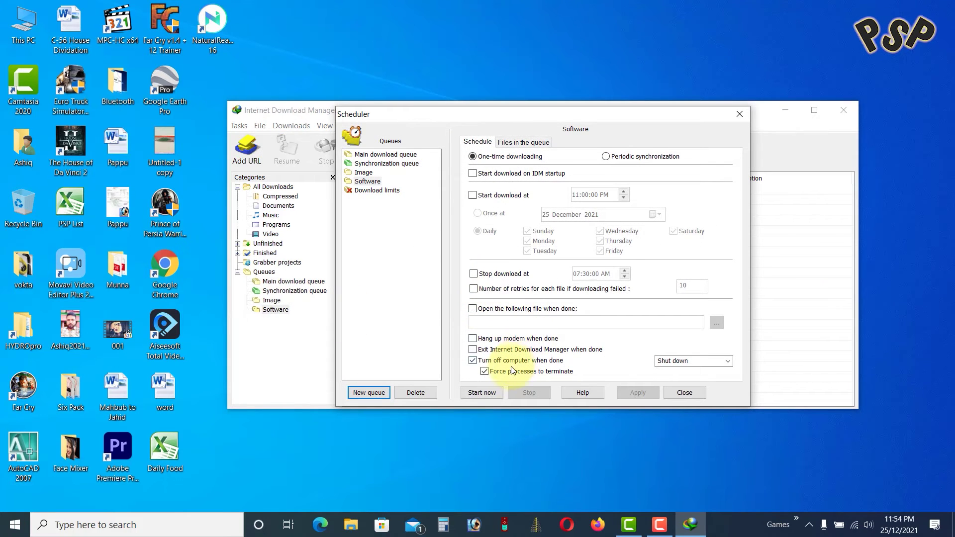
{"action": "left_click", "coordinate": [529, 145]}
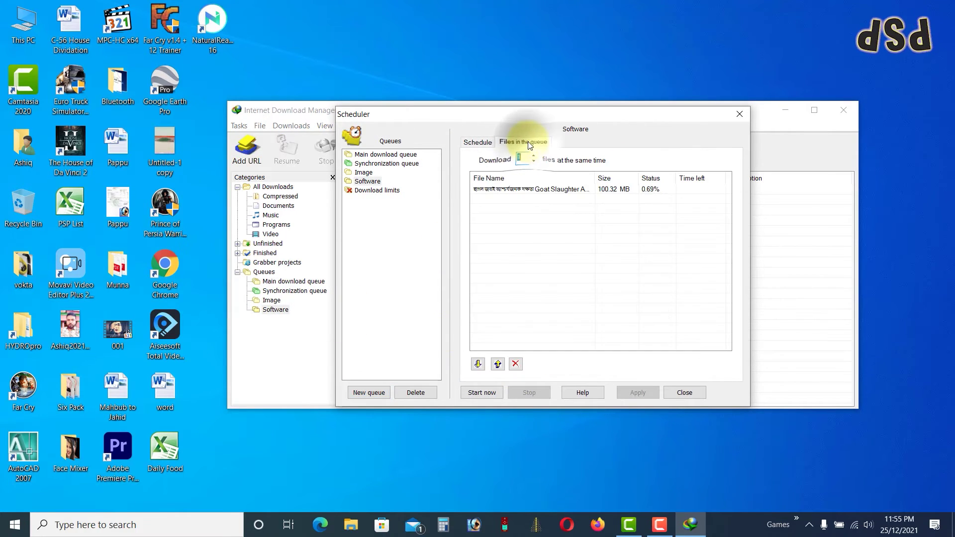
{"action": "left_click", "coordinate": [540, 189]}
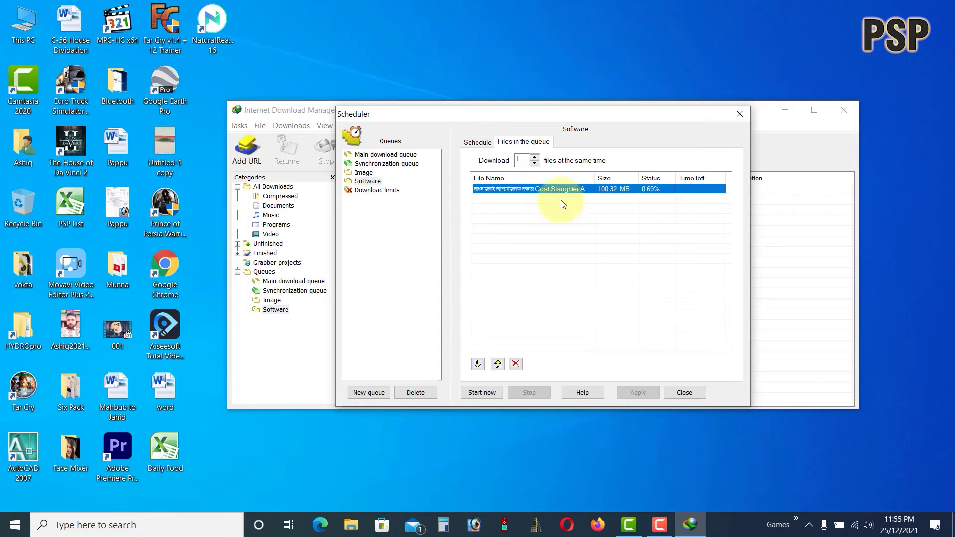
{"action": "left_click", "coordinate": [738, 114]}
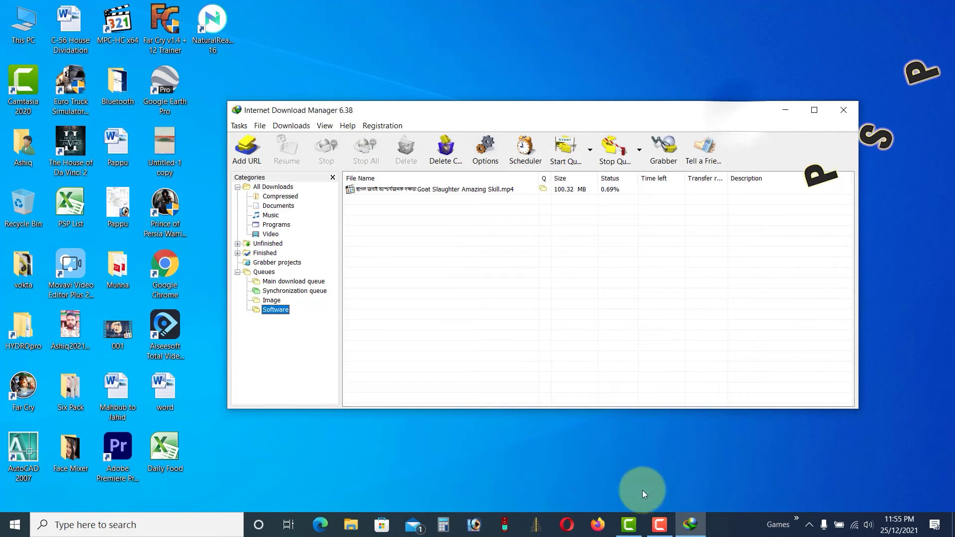
In Firefox, open the YouTube video How To Find Any File In Just 1 Millisecond, add it to the Main download queue, and return to the desktop.
{"action": "left_click", "coordinate": [598, 525]}
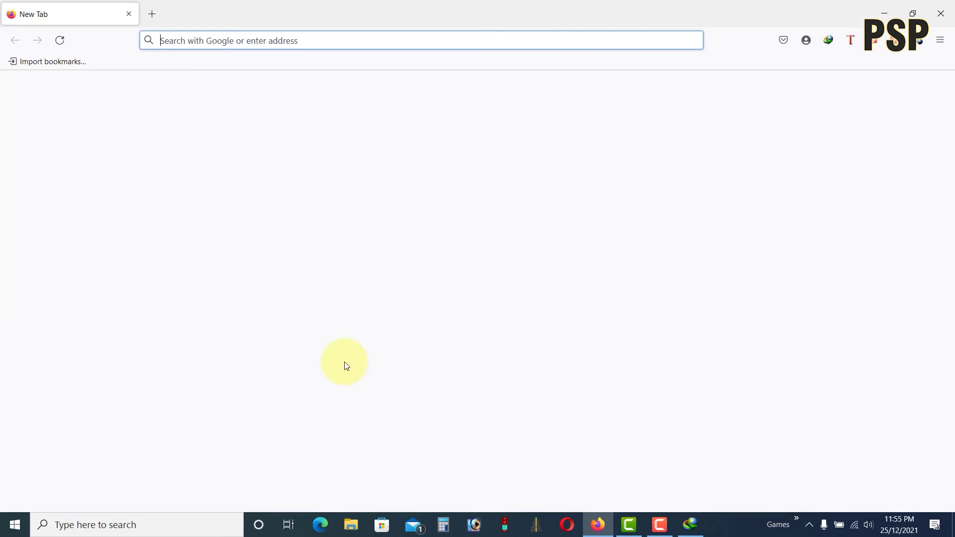
{"action": "left_click", "coordinate": [298, 240]}
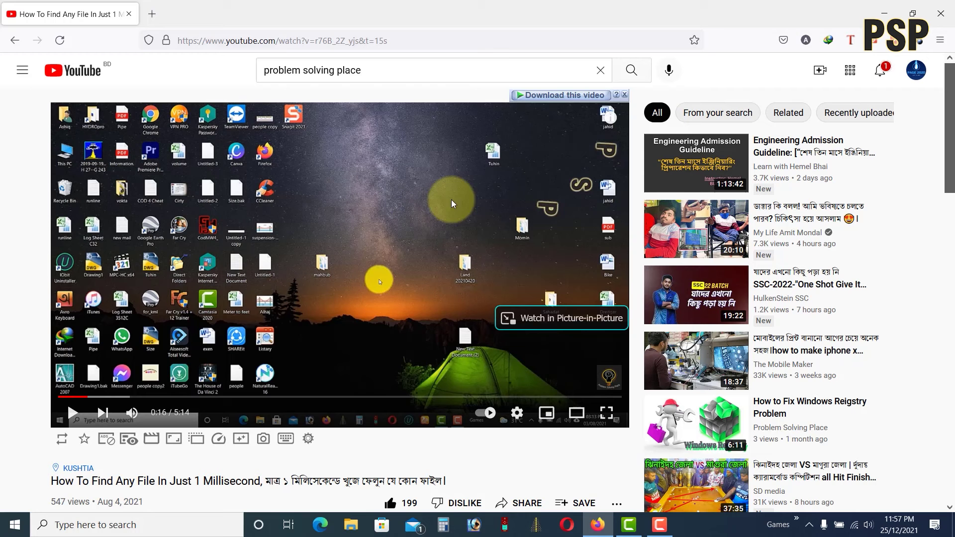
{"action": "left_click", "coordinate": [552, 99]}
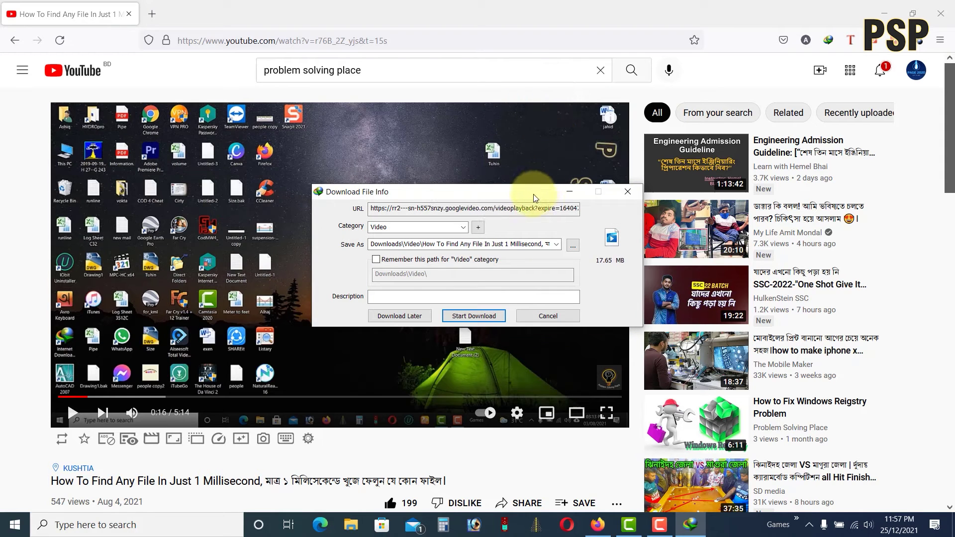
{"action": "left_click", "coordinate": [402, 315]}
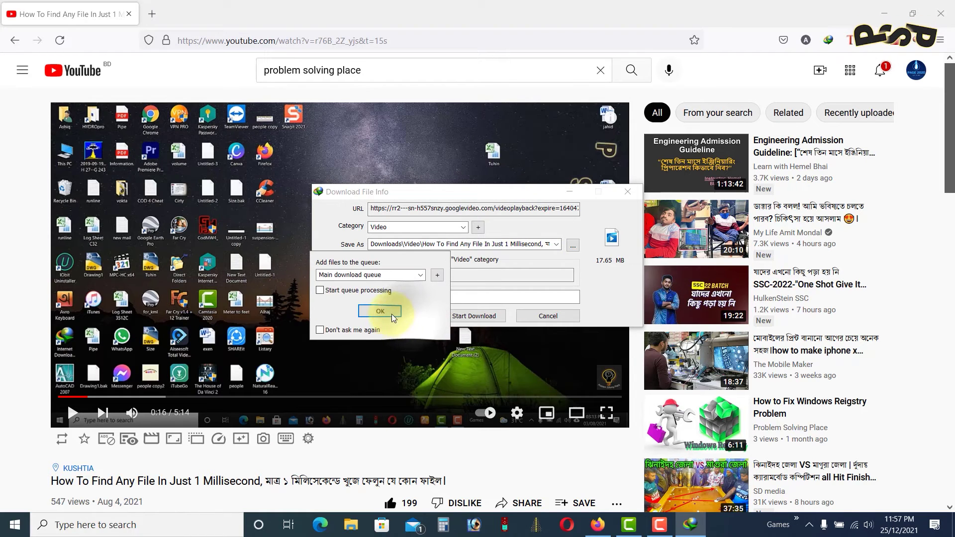
{"action": "left_click", "coordinate": [391, 314]}
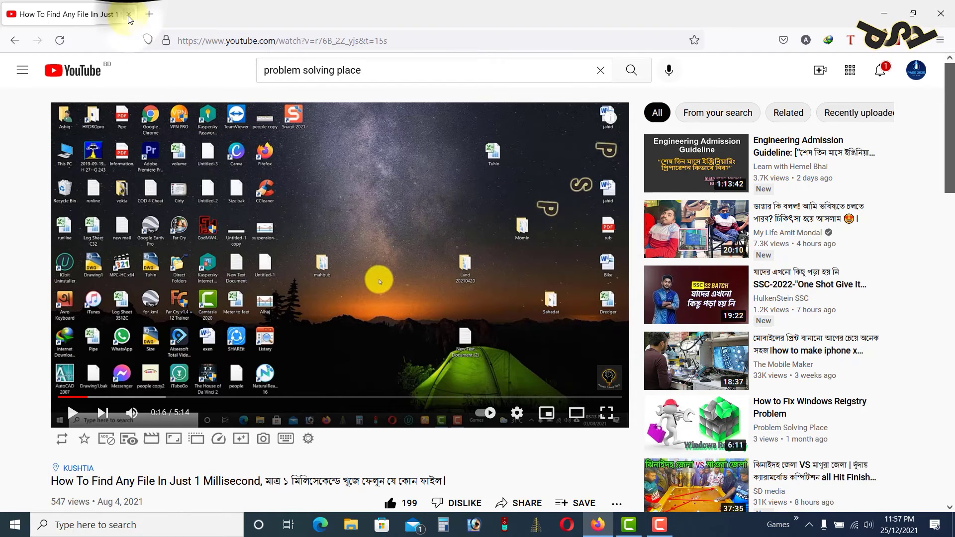
{"action": "key", "text": "super+d"}
{"action": "left_click", "coordinate": [207, 69]}
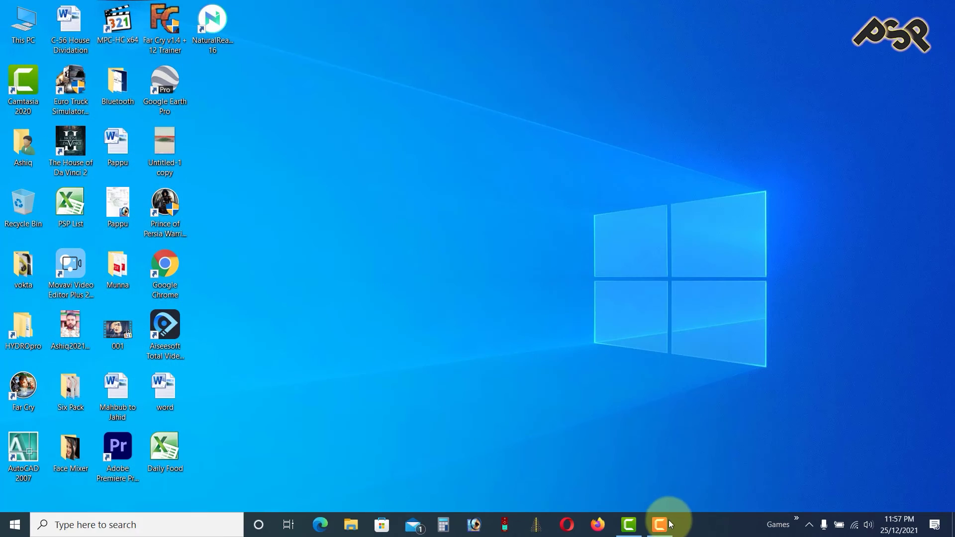
Reopen Internet Download Manager and move the How To Find Any File In Just 1 Millisecond download from All Downloads to the Software queue.
{"action": "left_click", "coordinate": [809, 523]}
{"action": "double_click", "coordinate": [844, 480]}
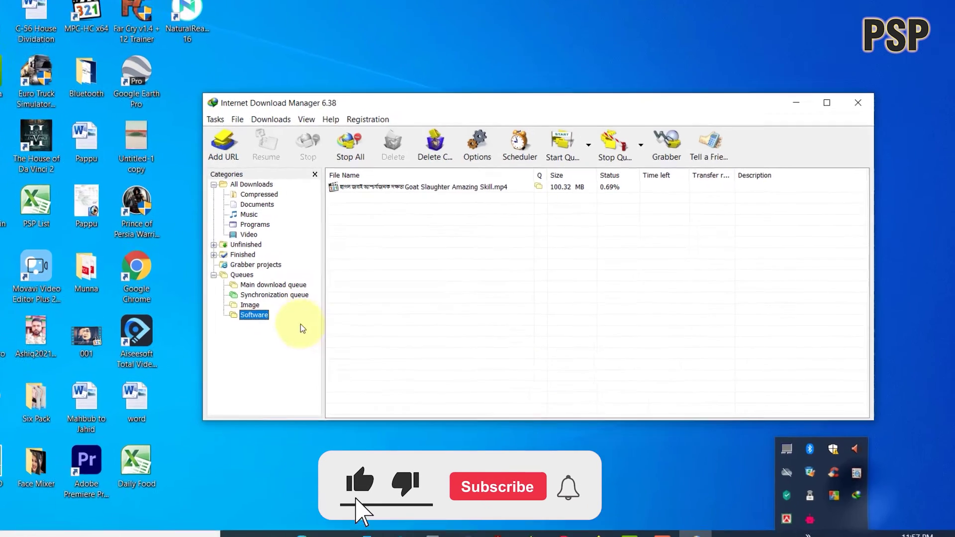
{"action": "left_click", "coordinate": [269, 186]}
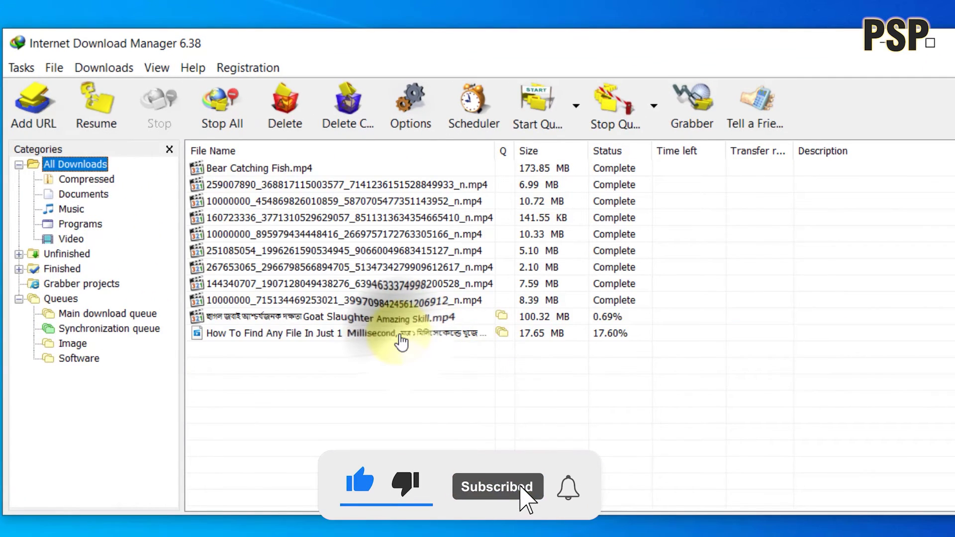
{"action": "right_click", "coordinate": [400, 342]}
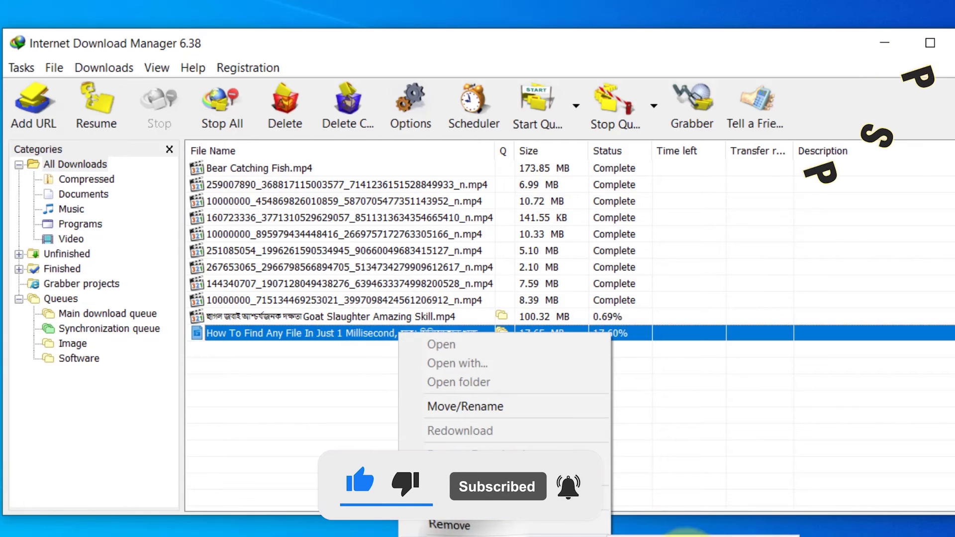
{"action": "left_click", "coordinate": [365, 464]}
{"action": "left_click", "coordinate": [404, 402]}
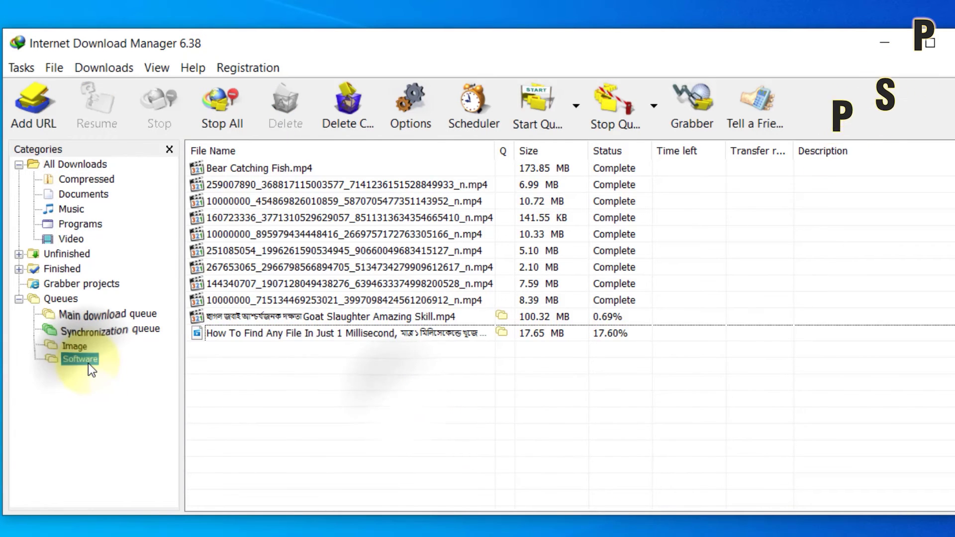
Open the Software queue's scheduler and examine the files assigned to the queue.
{"action": "double_click", "coordinate": [88, 363]}
{"action": "left_click", "coordinate": [469, 95]}
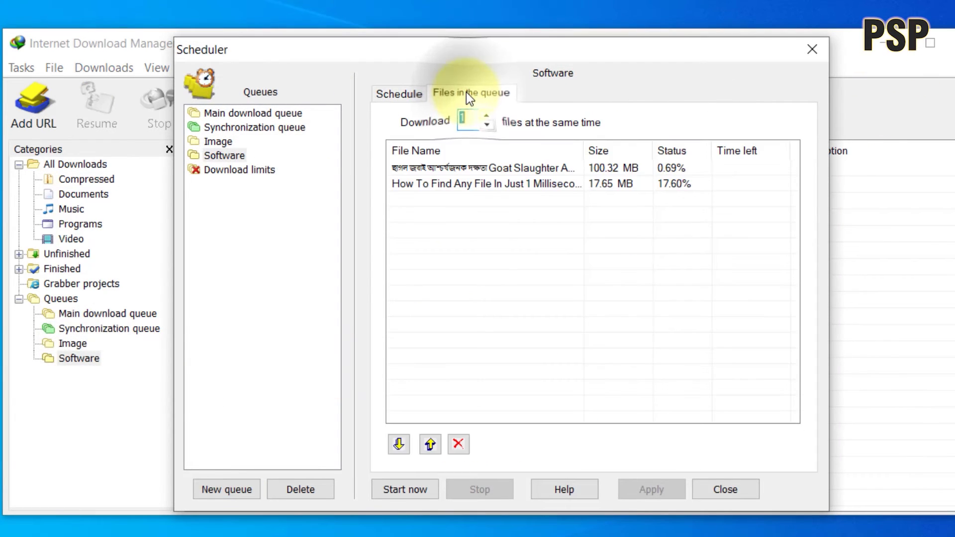
Reorder the Software queue's files by moving the Goat Slaughter download below How To Find Any File In Just 1 Millisecond.
{"action": "left_click", "coordinate": [489, 184]}
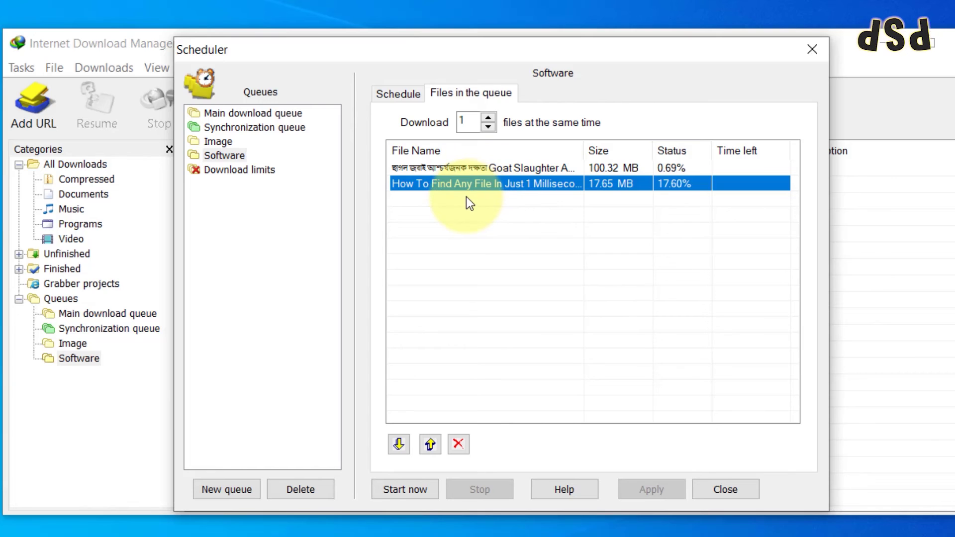
{"action": "left_click", "coordinate": [468, 168]}
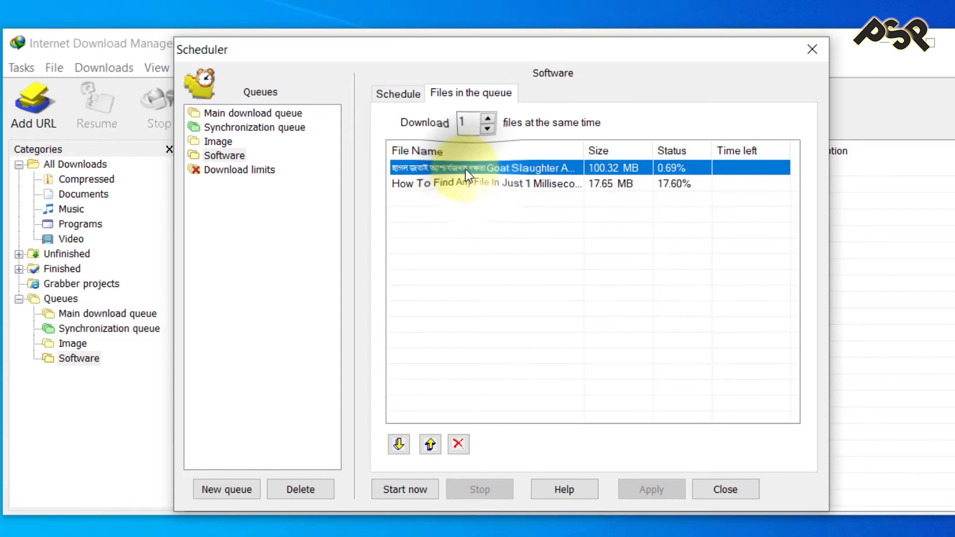
{"action": "left_click_drag", "start_coordinate": [492, 166], "coordinate": [489, 192]}
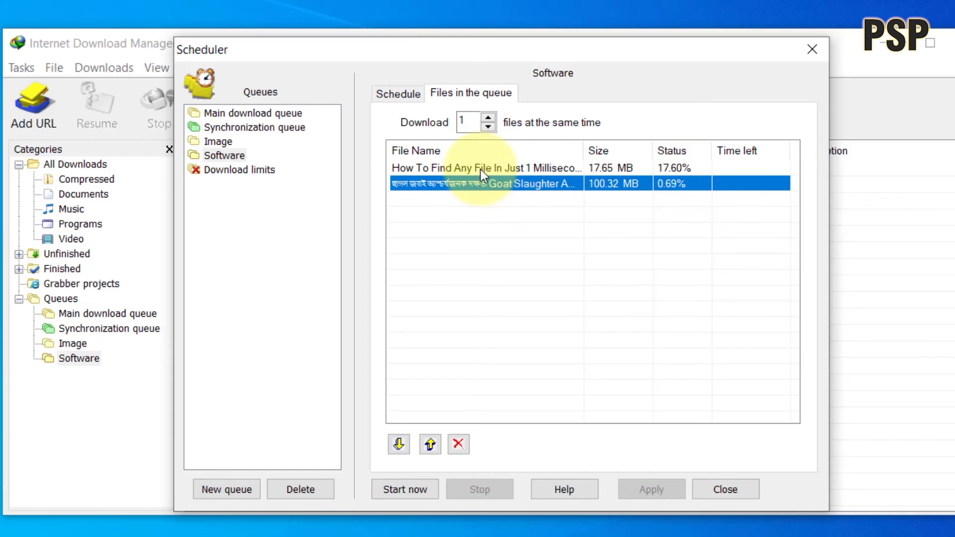
Move the How To Find Any File In Just 1 Millisecond download down and up repeatedly in the queue order, ending in second place.
{"action": "left_click", "coordinate": [480, 169]}
{"action": "left_click", "coordinate": [398, 444]}
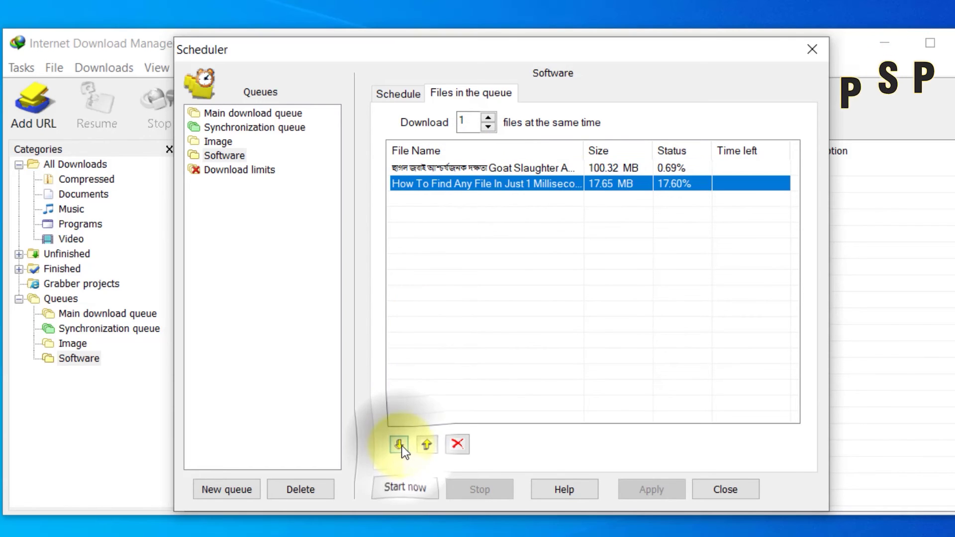
{"action": "left_click", "coordinate": [427, 444]}
{"action": "left_click", "coordinate": [403, 444]}
{"action": "left_click", "coordinate": [427, 444]}
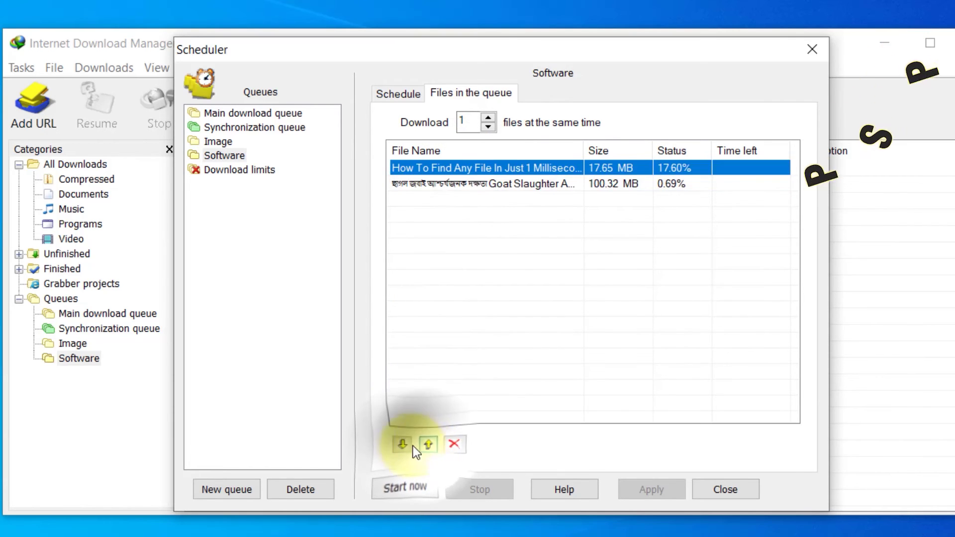
{"action": "left_click", "coordinate": [401, 444]}
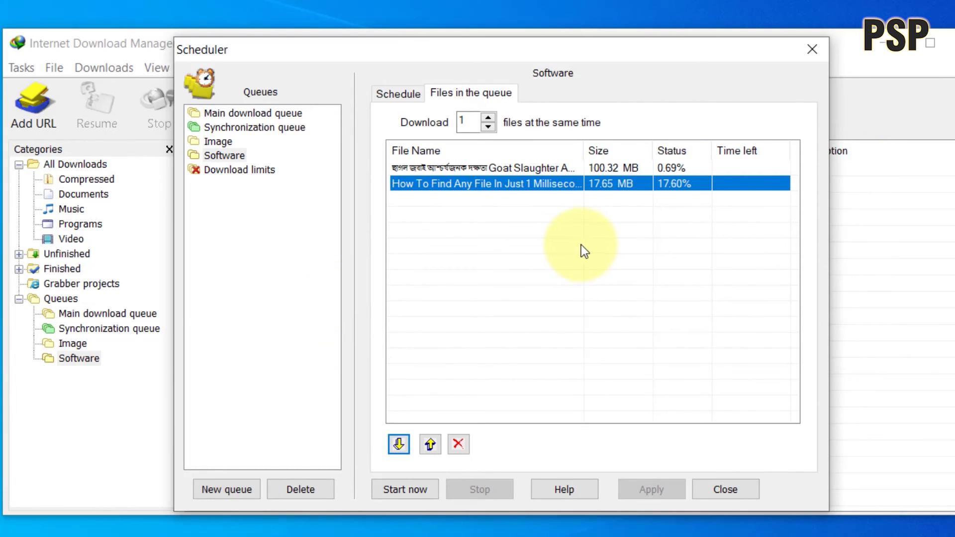
Review the Software queue's schedule and the Image queue's schedule and file list, and close the scheduler.
{"action": "left_click", "coordinate": [405, 96]}
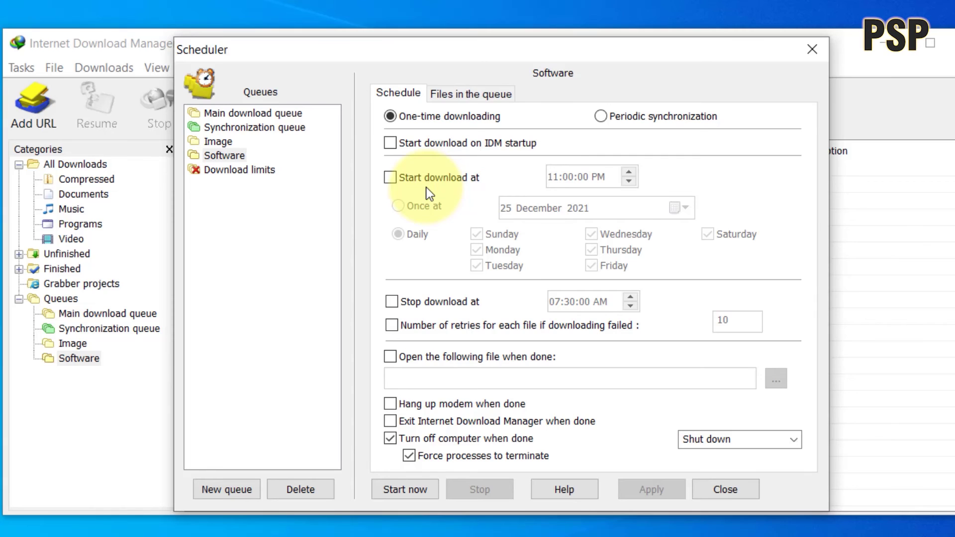
{"action": "left_click", "coordinate": [219, 141]}
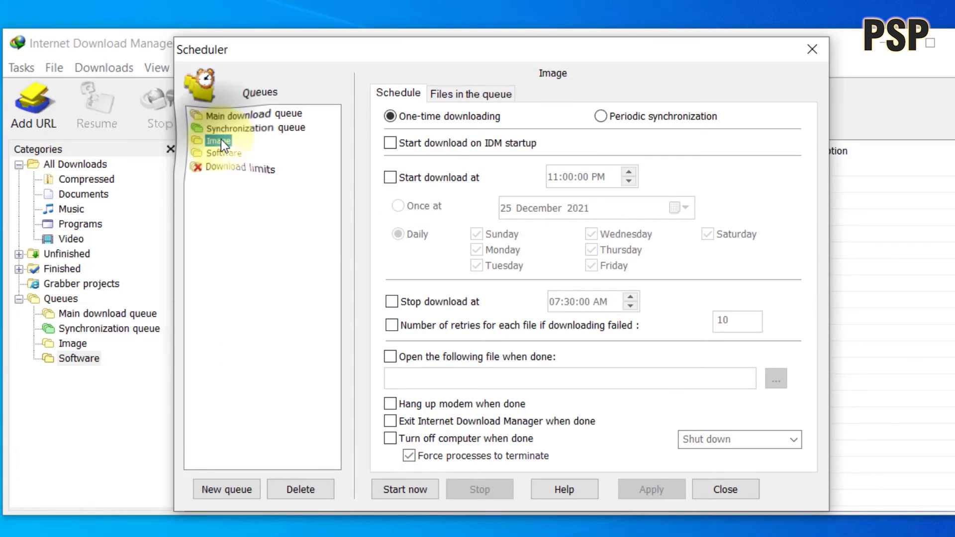
{"action": "left_click", "coordinate": [477, 96]}
{"action": "left_click_drag", "start_coordinate": [589, 315], "coordinate": [442, 179]}
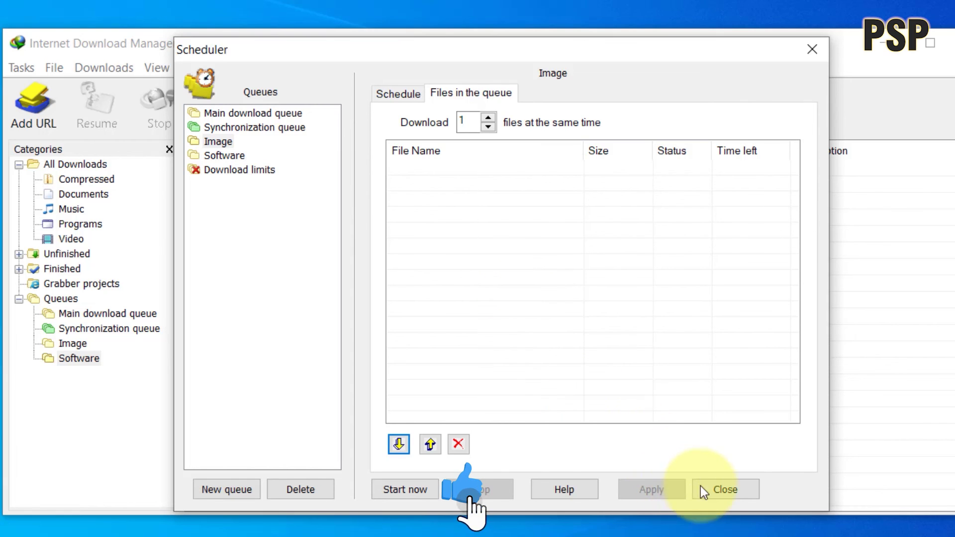
{"action": "left_click", "coordinate": [739, 489]}
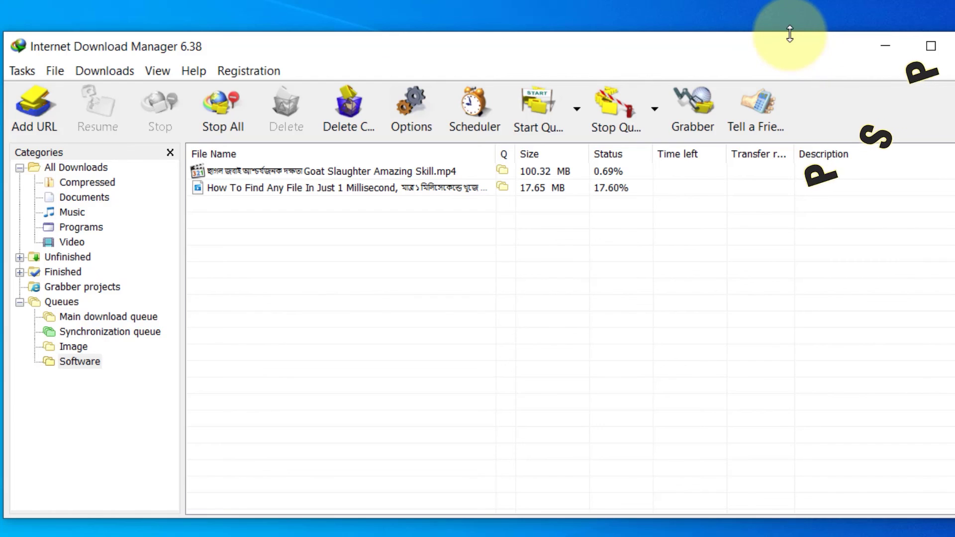
{"action": "left_click_drag", "start_coordinate": [789, 32], "coordinate": [785, 12]}
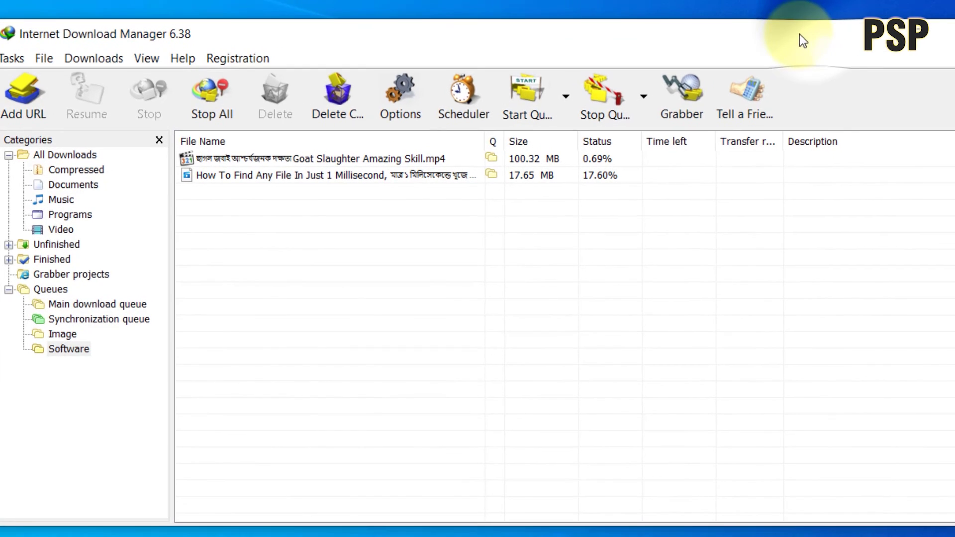